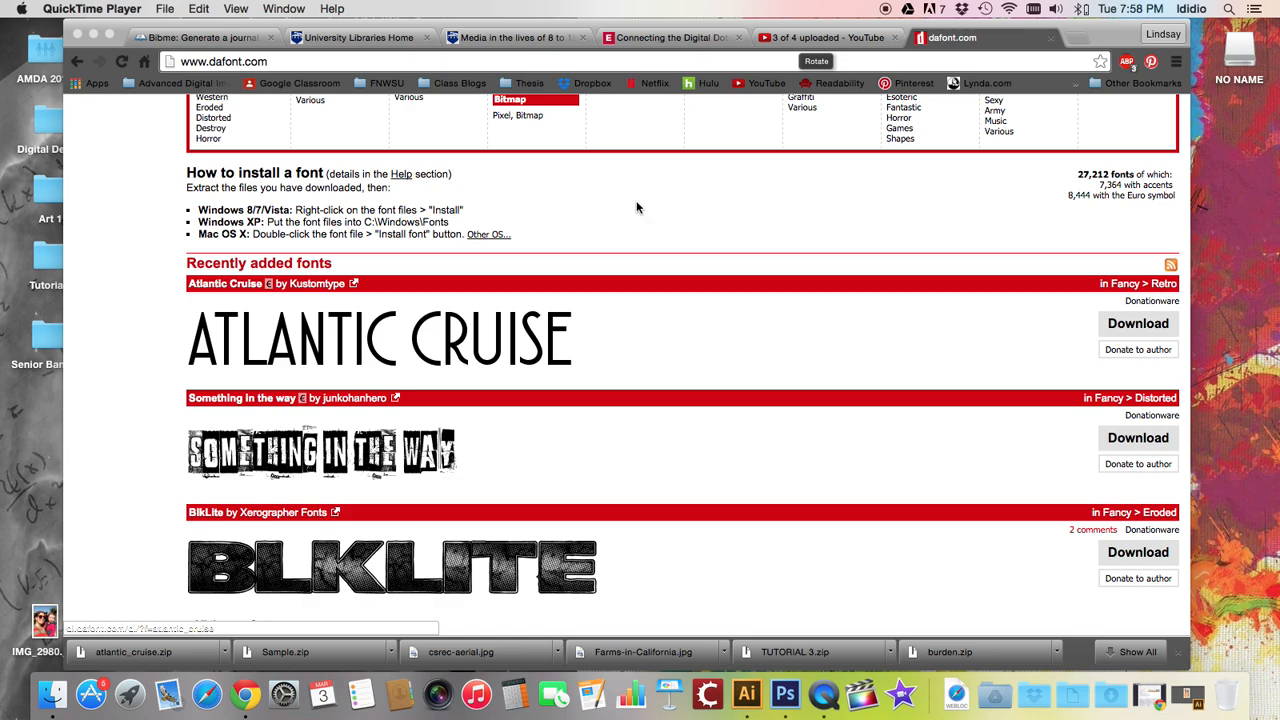
# Open the Stencil, Army font category on dafont.com
pyautogui.scroll(-4, 637, 207)
pyautogui.scroll(10, 637, 207)
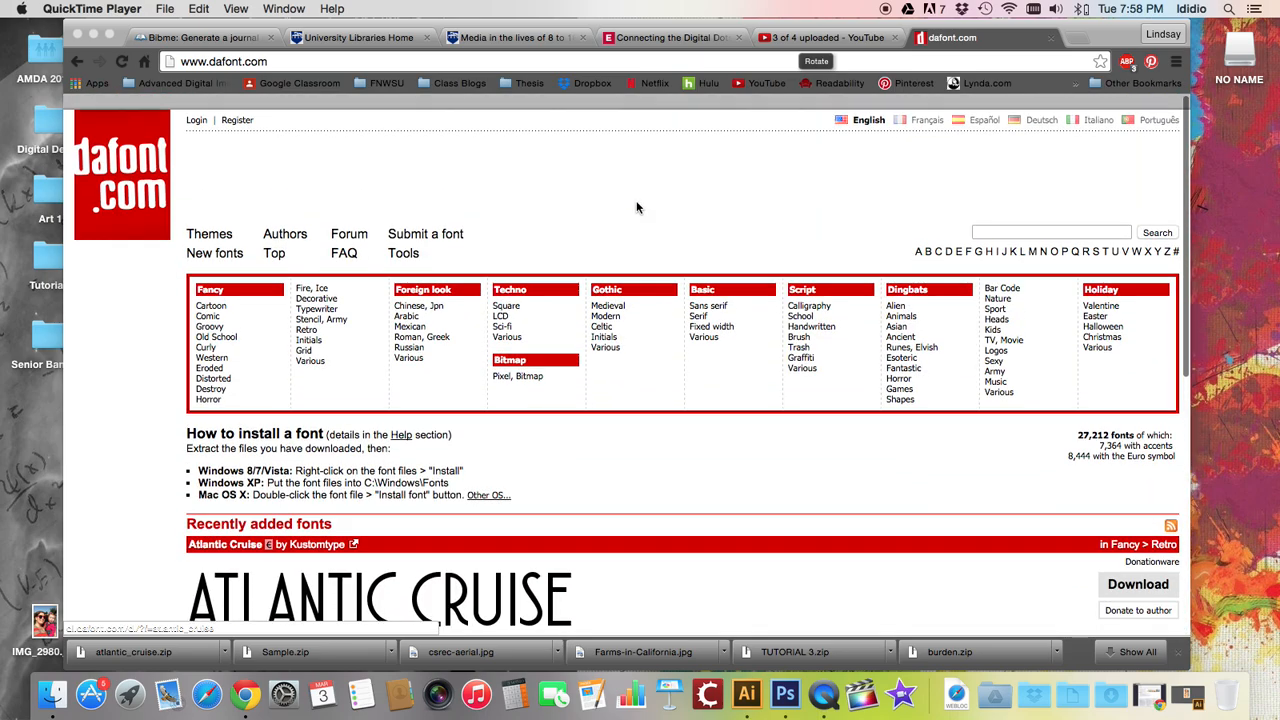
pyautogui.scroll(-5, 637, 207)
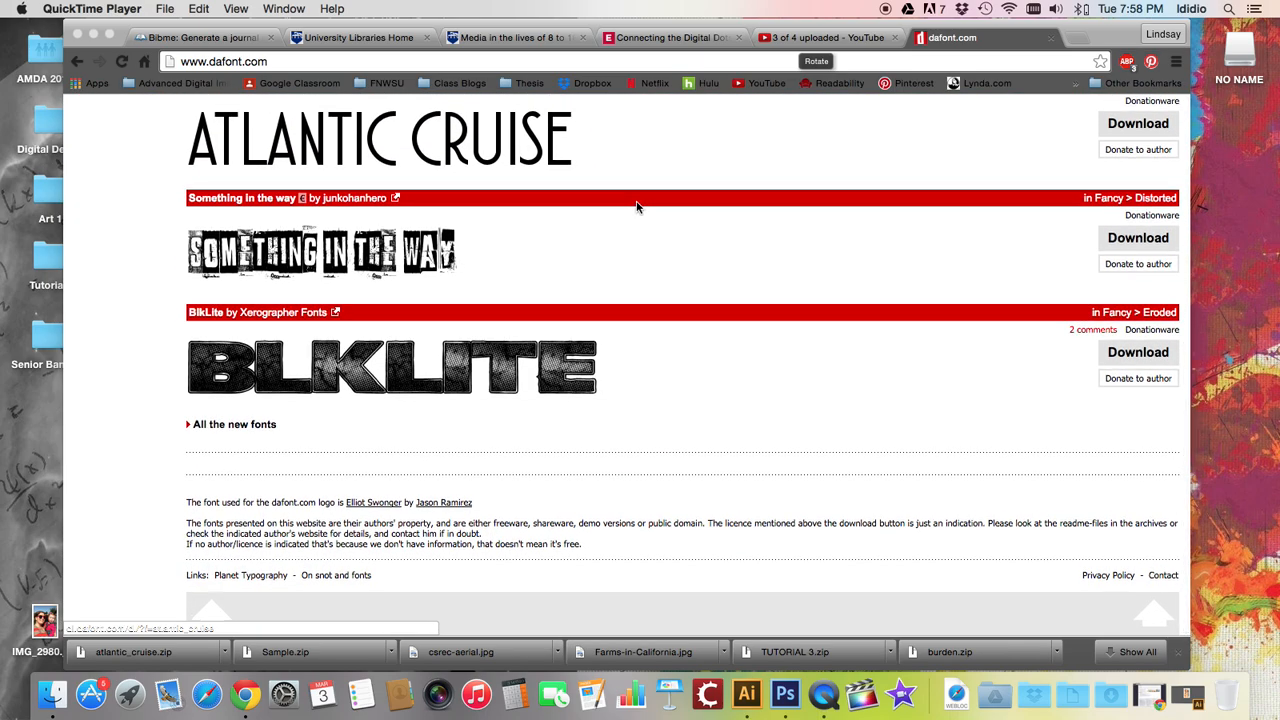
pyautogui.scroll(2, 608, 196)
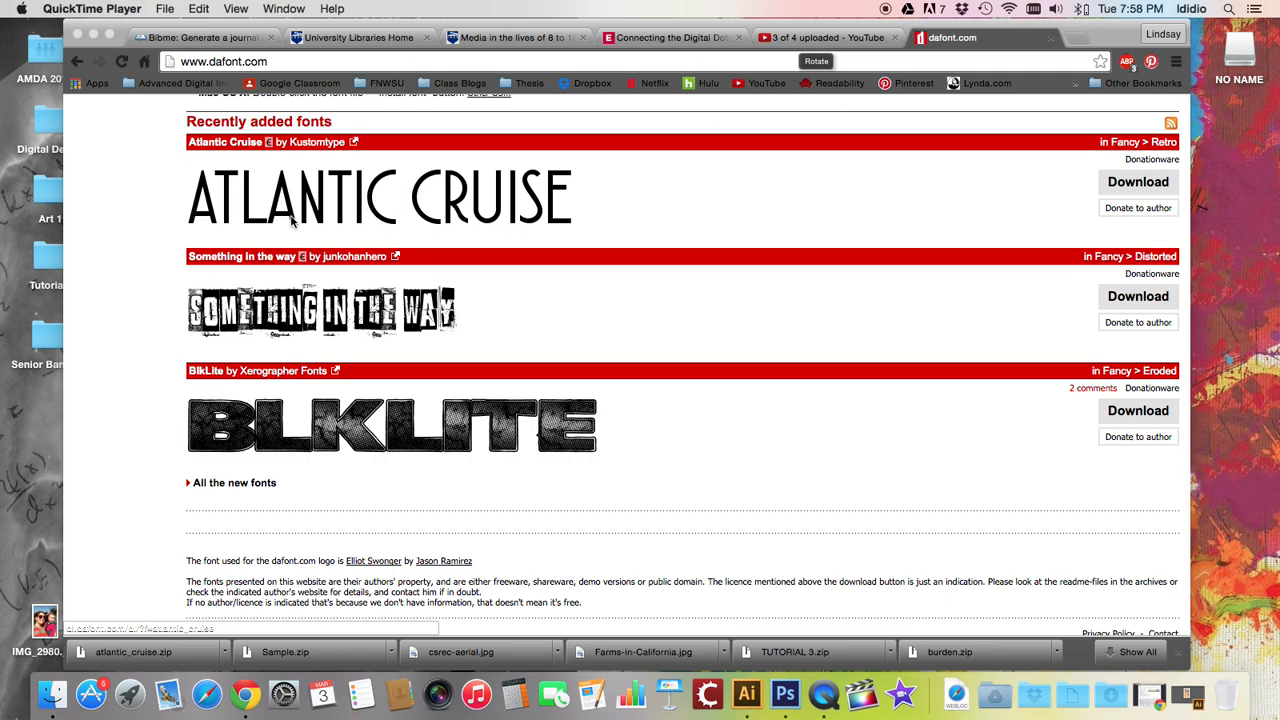
pyautogui.scroll(5, 555, 245)
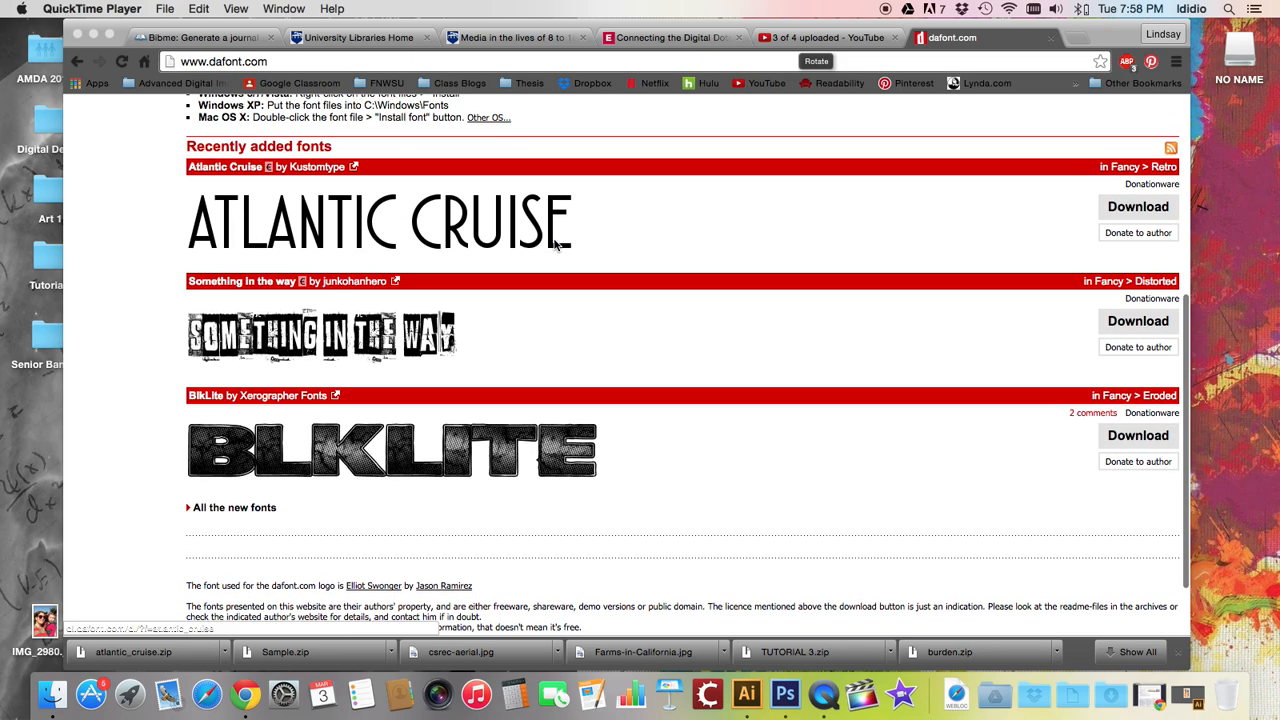
pyautogui.scroll(2, 555, 245)
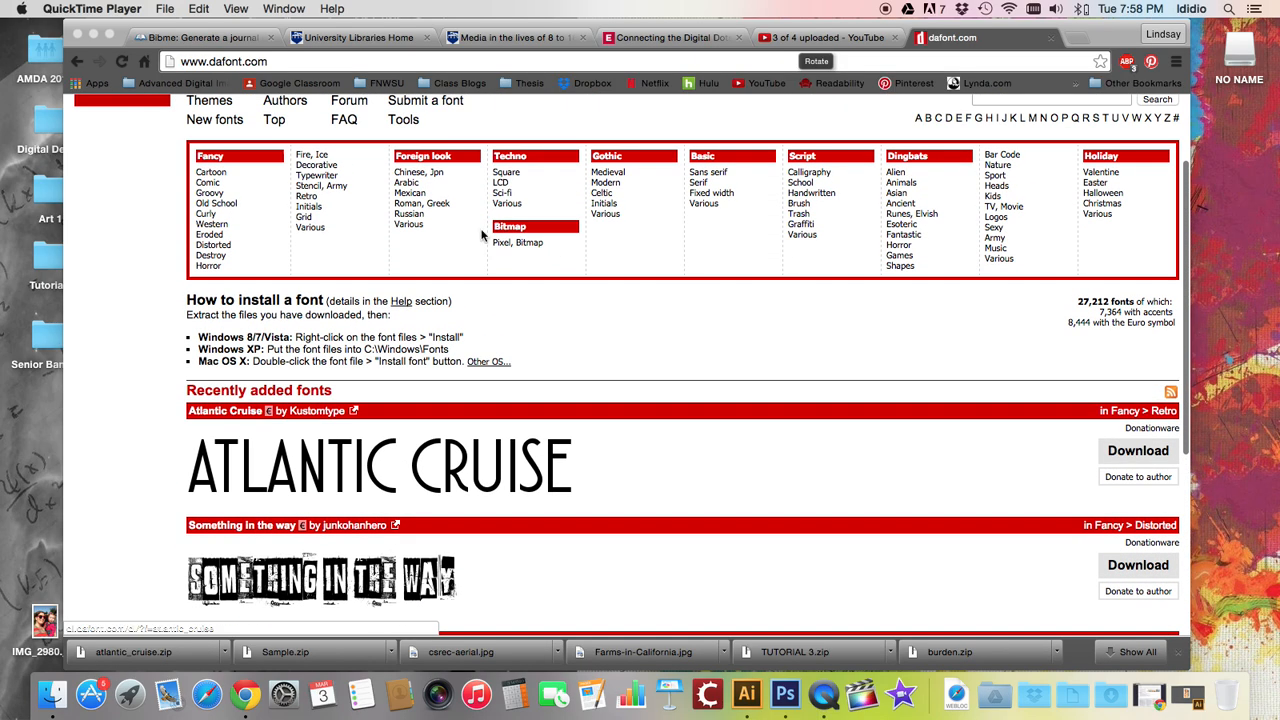
pyautogui.click(320, 190)
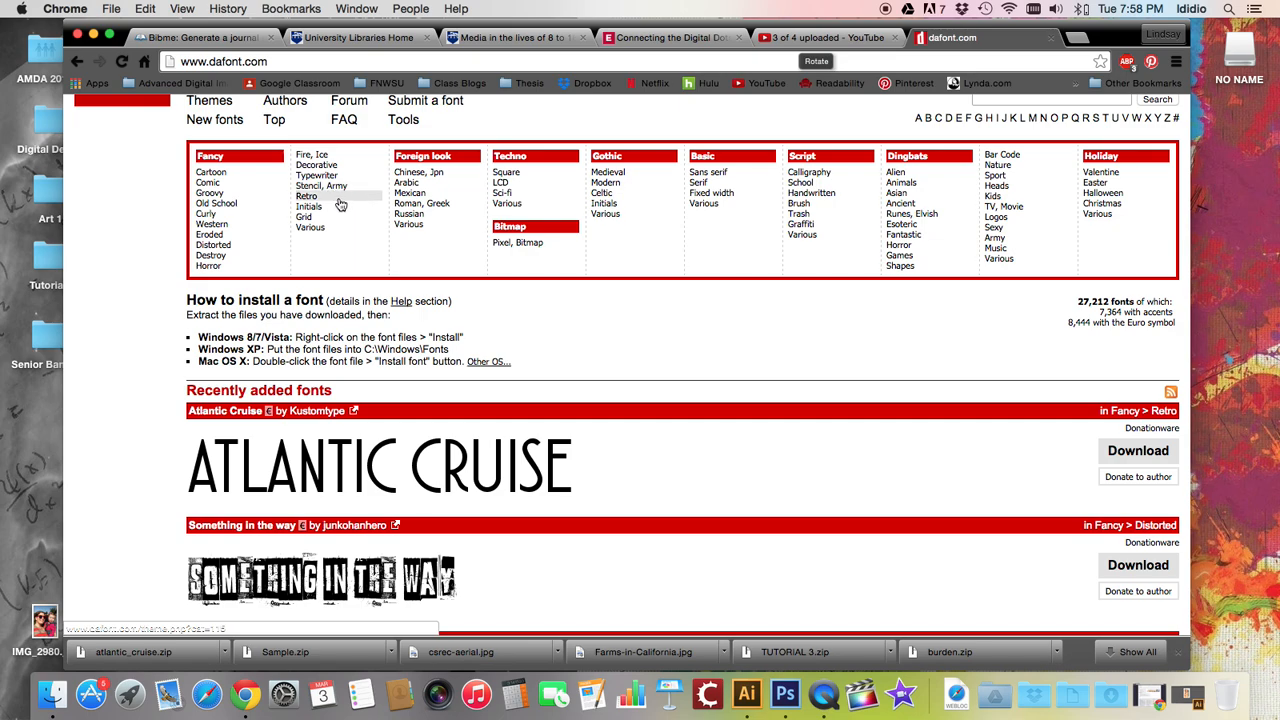
pyautogui.click(337, 190)
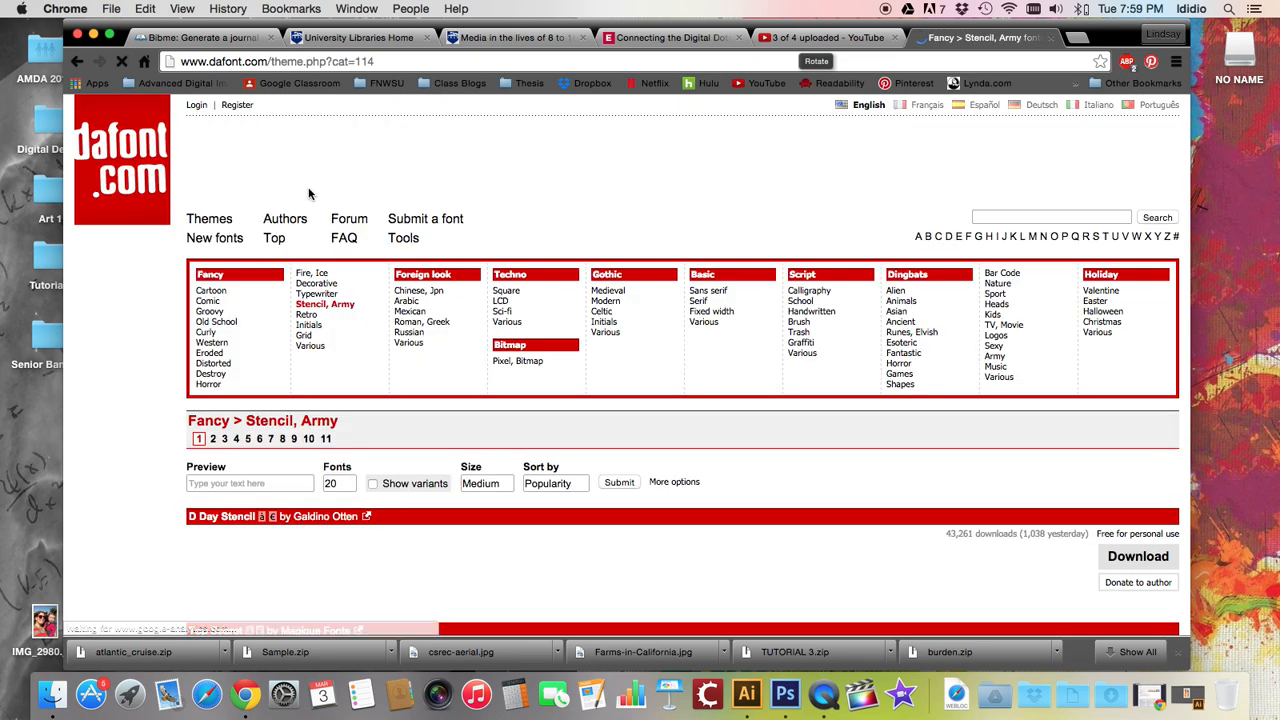
# Scroll through the Stencil, Army font listings
pyautogui.scroll(-10, 600, 405)
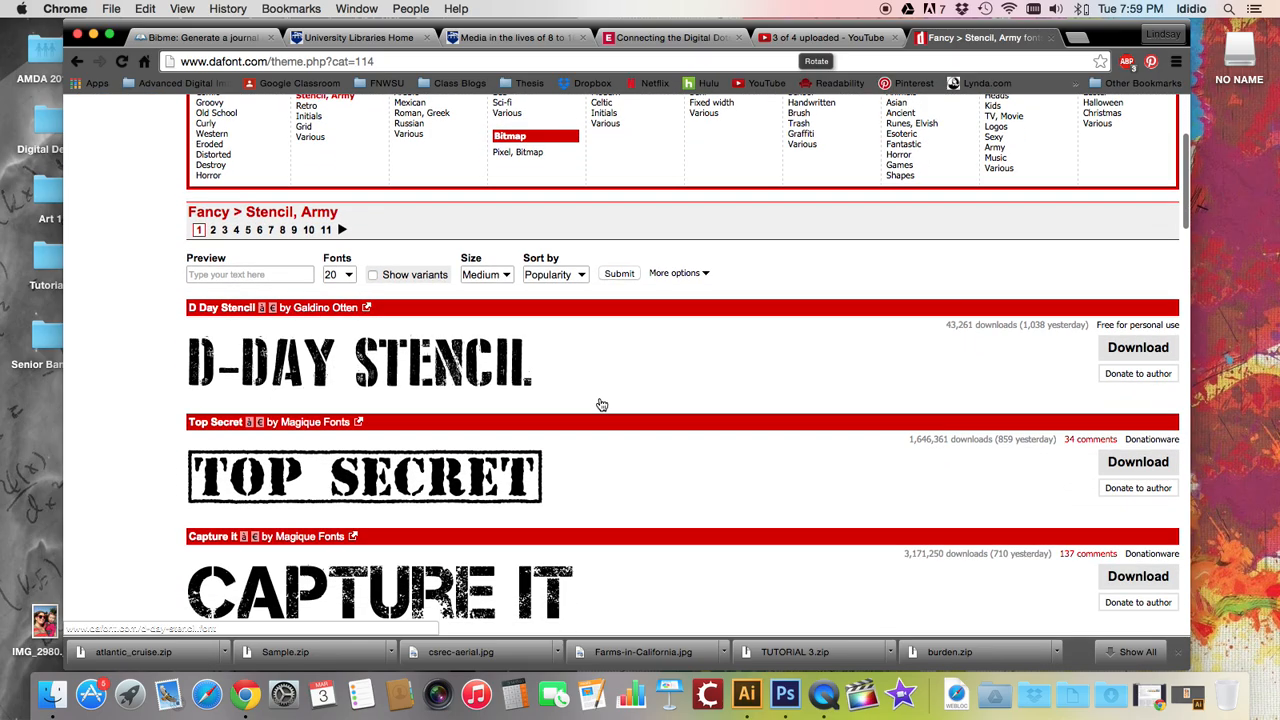
pyautogui.scroll(-6, 603, 404)
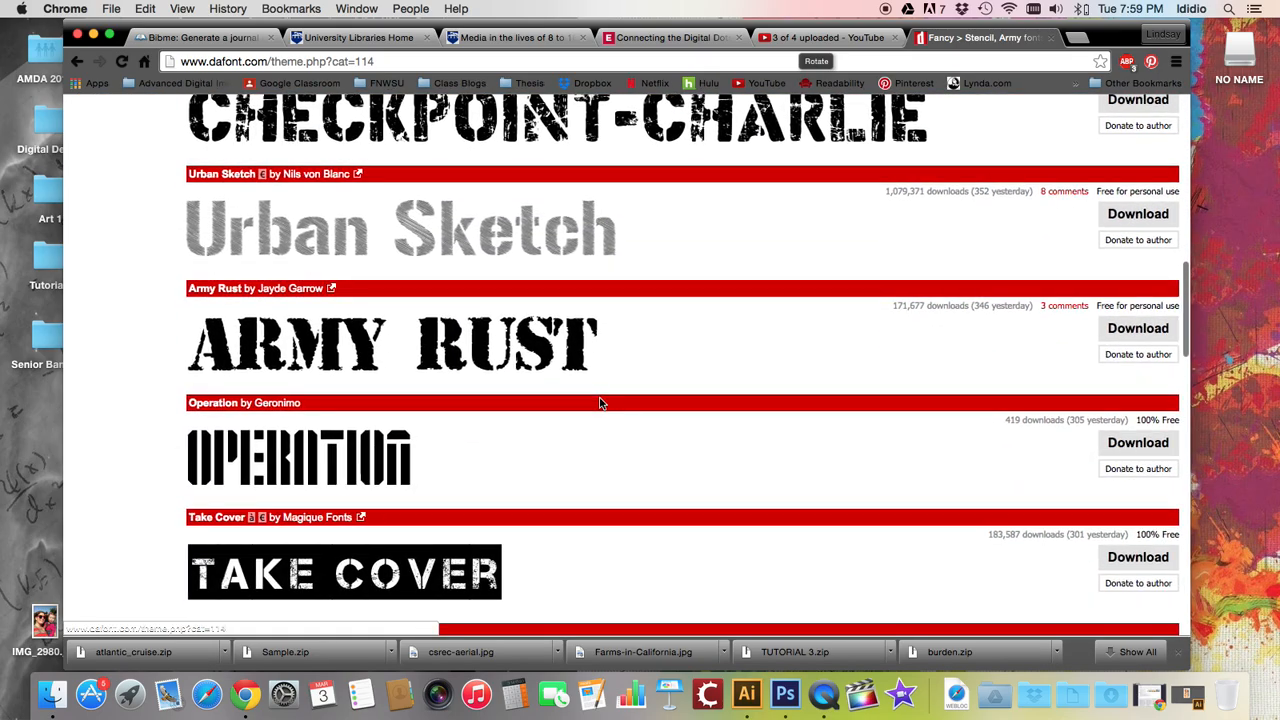
pyautogui.scroll(-8, 600, 403)
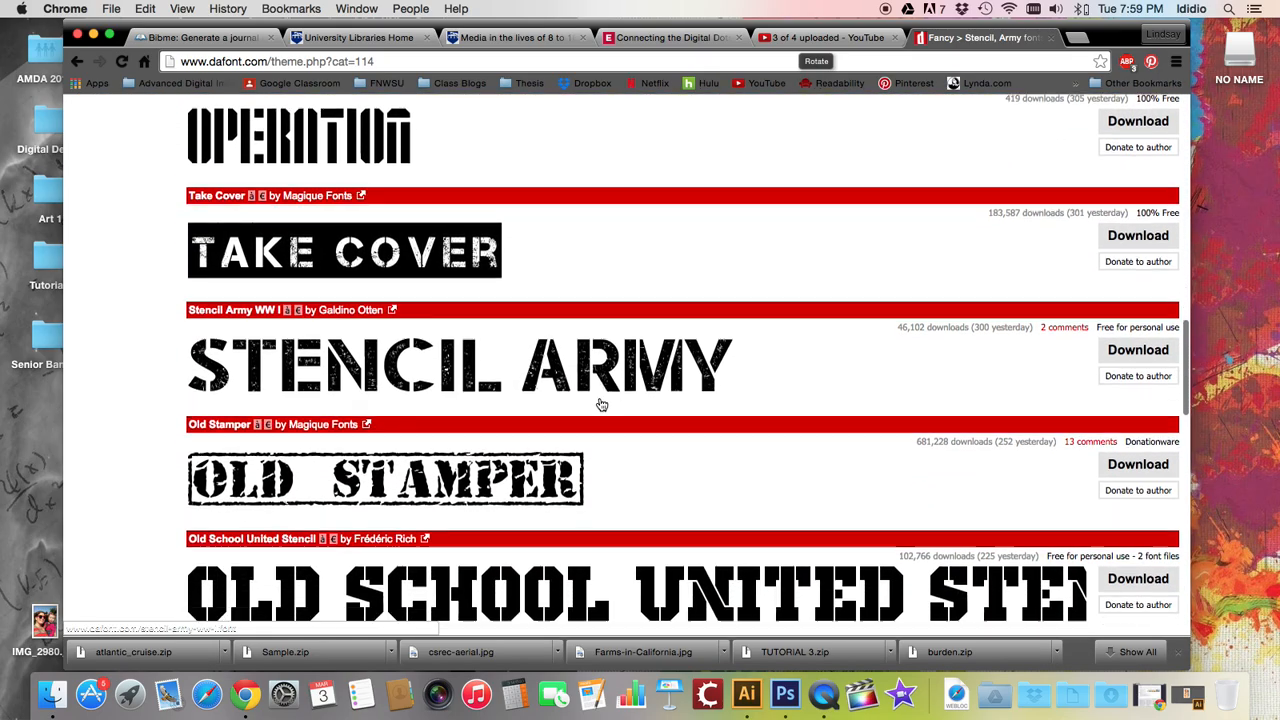
pyautogui.scroll(-2, 600, 403)
pyautogui.scroll(20, 599, 396)
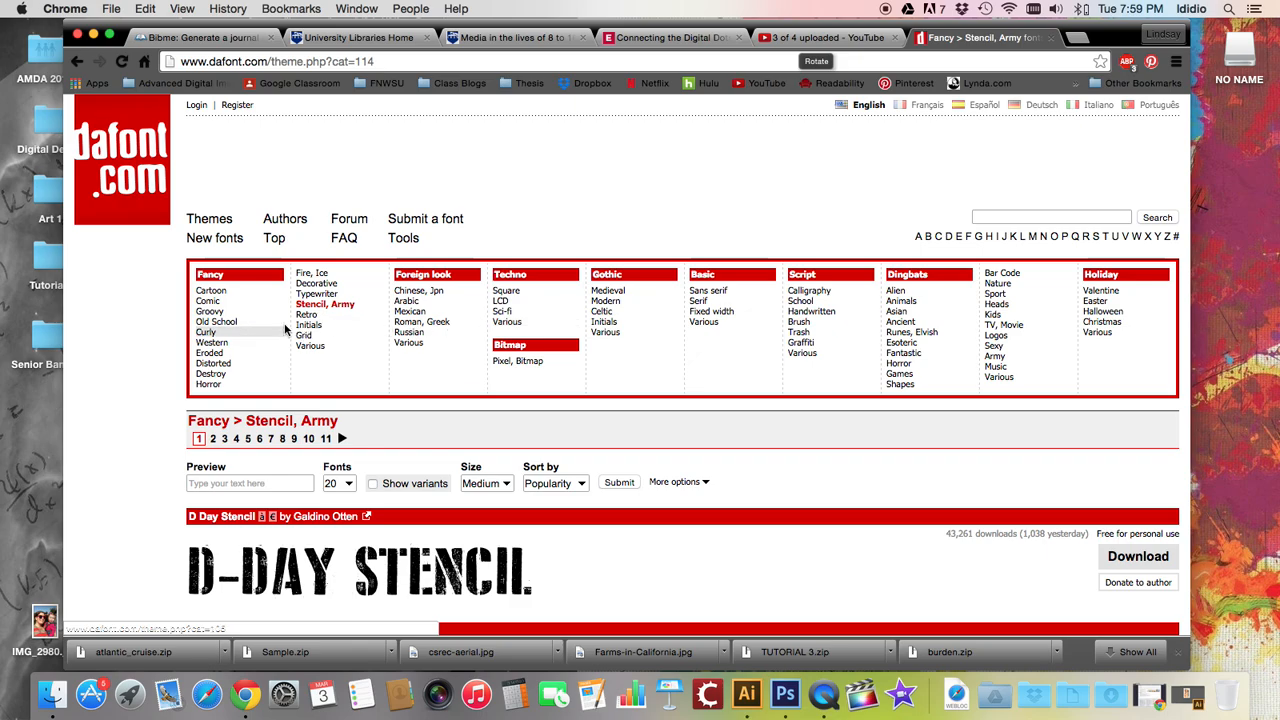
# Open the Decorative category and download the KG A Little Swag font
pyautogui.click(312, 294)
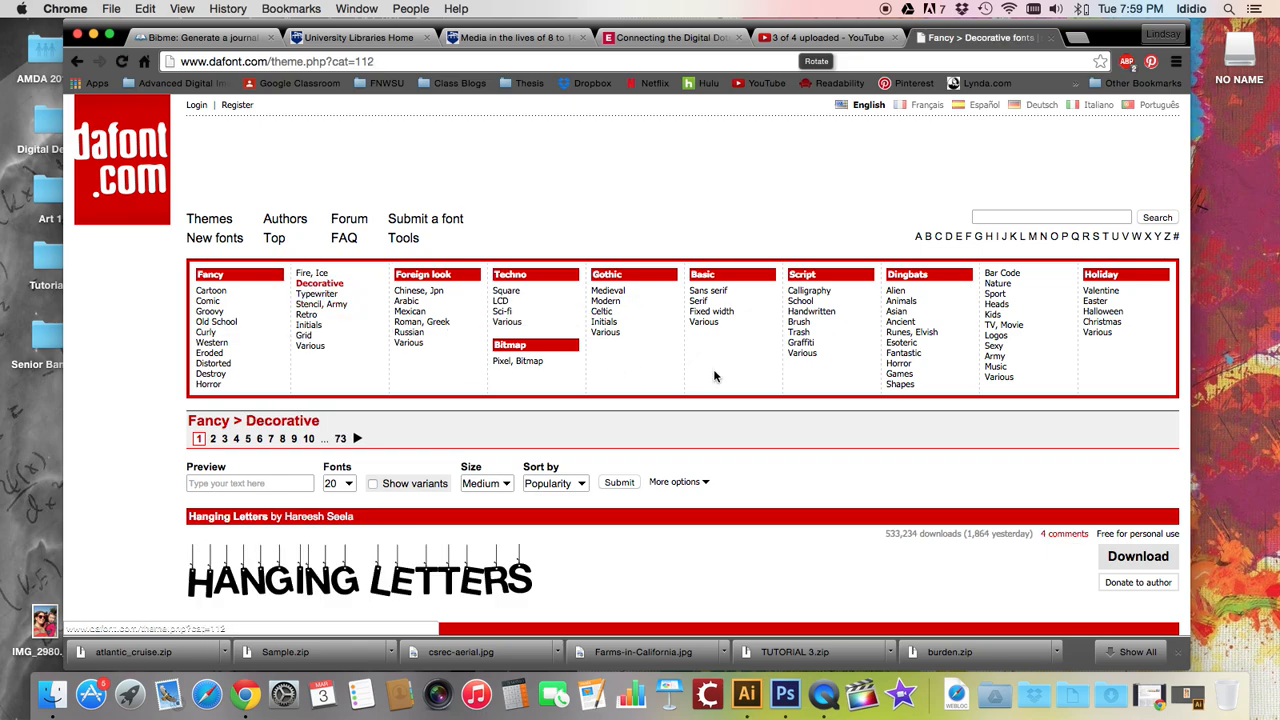
pyautogui.scroll(-5, 786, 341)
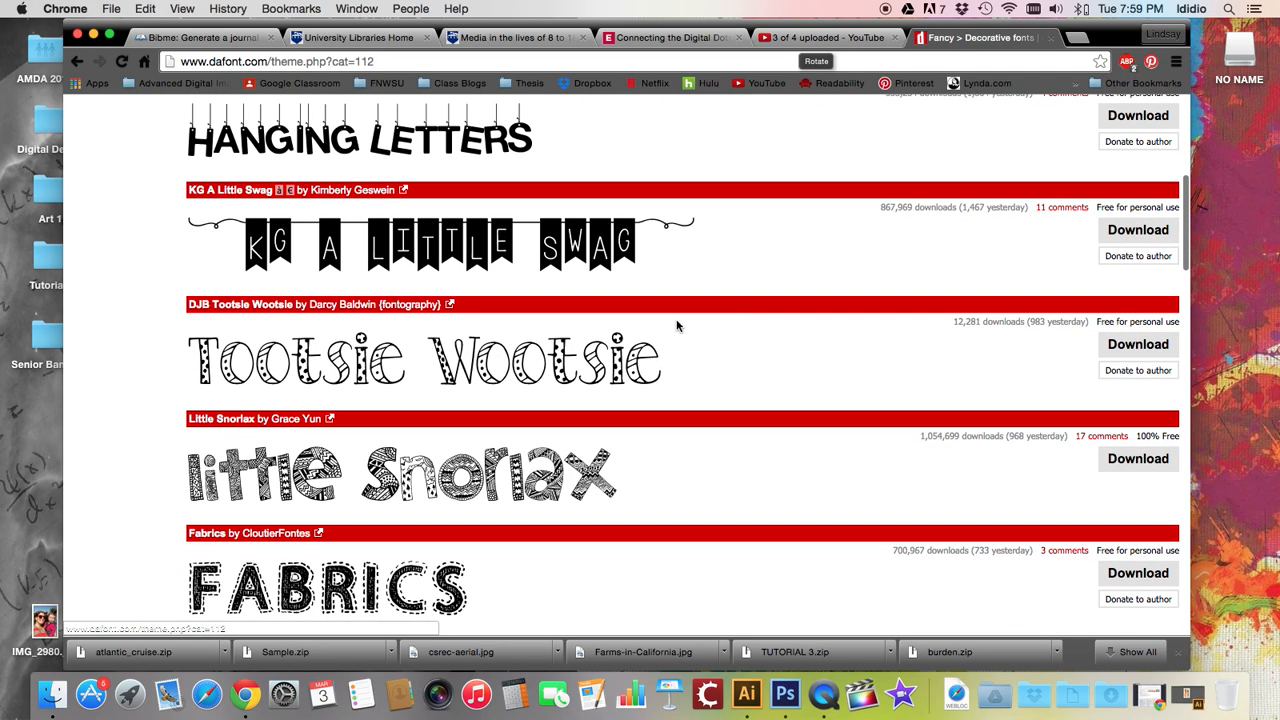
pyautogui.click(1132, 241)
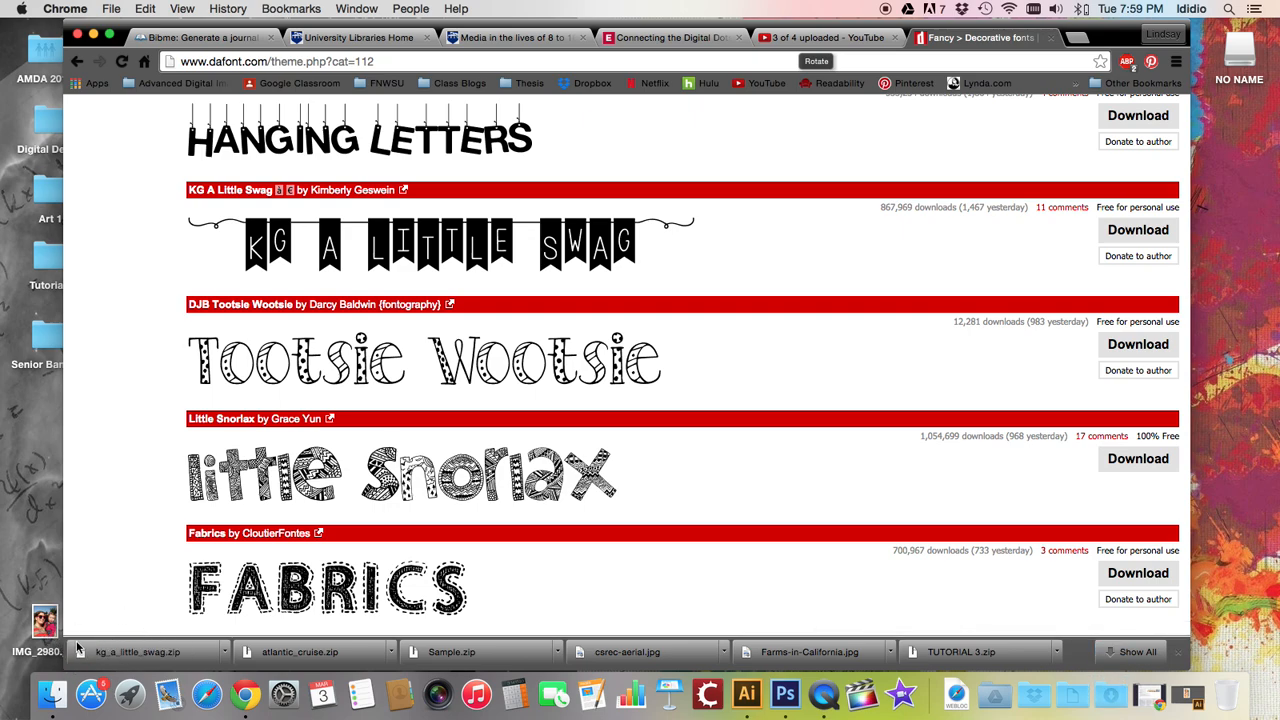
# Open the Downloads folder in a Finder window and move the window up
pyautogui.click(1111, 697)
pyautogui.click(1098, 645)
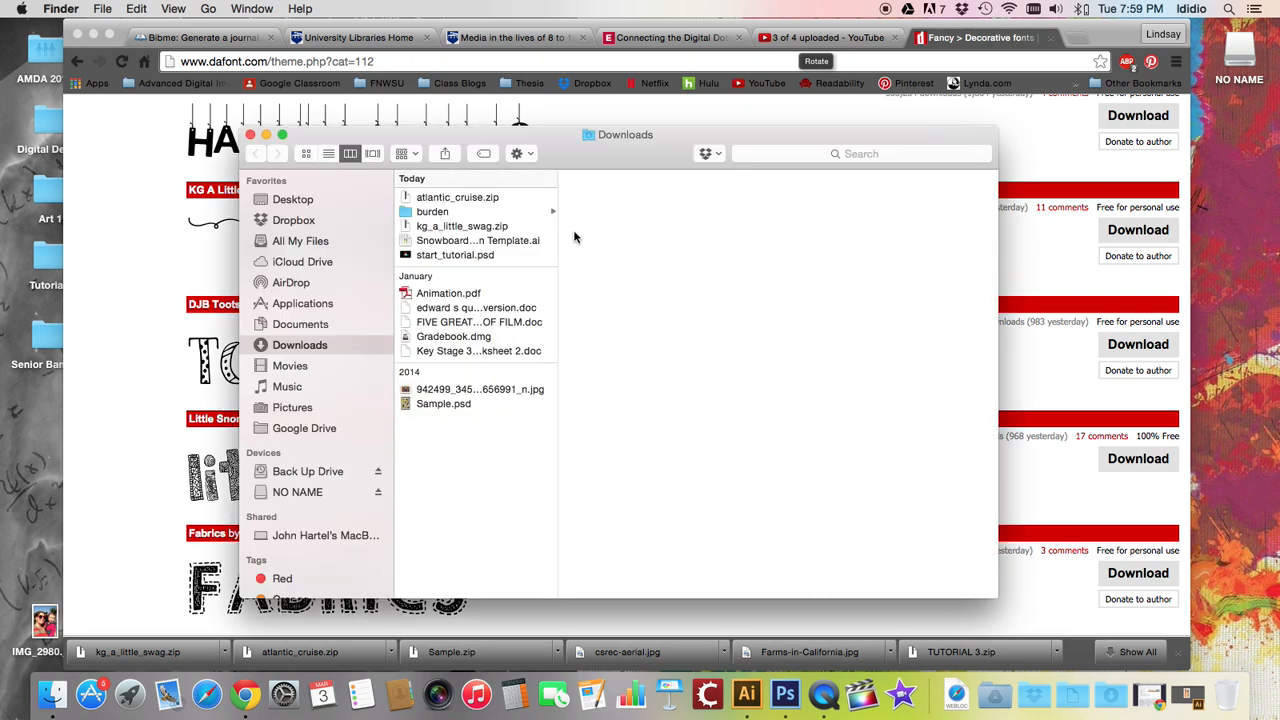
pyautogui.moveTo(570, 138); pyautogui.dragTo(546, 111)
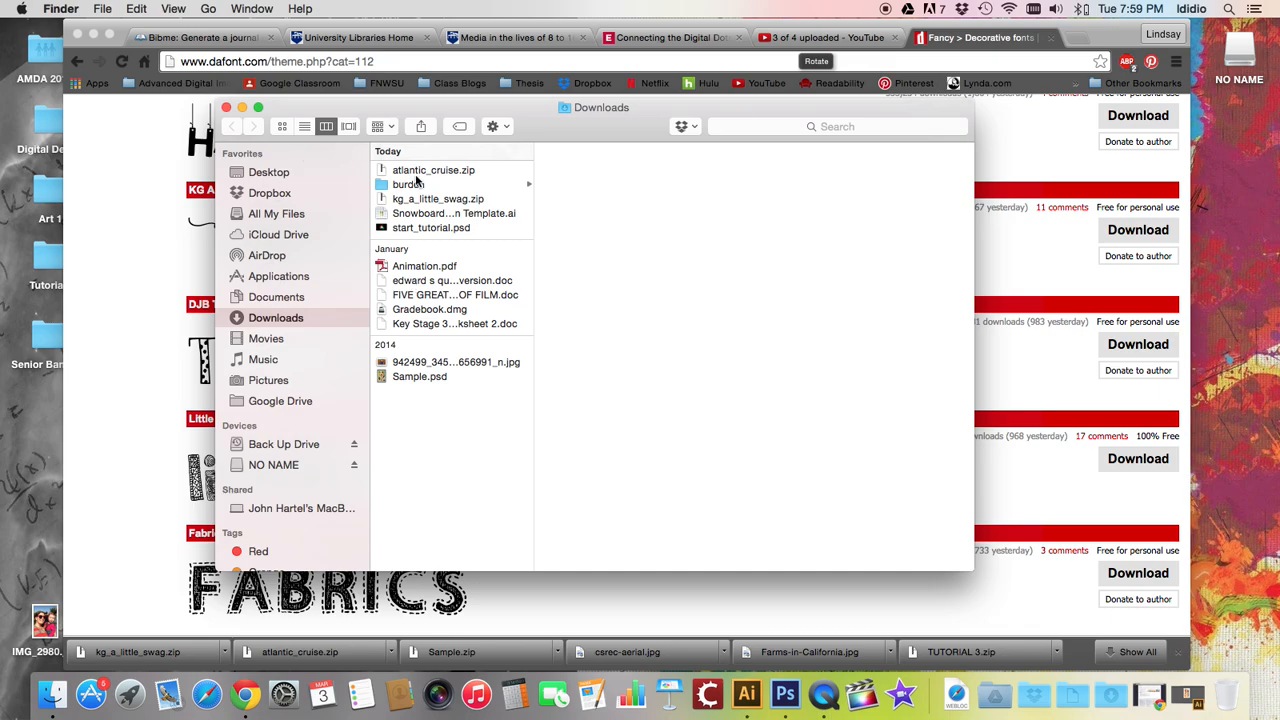
# Unzip atlantic_cruise.zip in Downloads and move the zip file to the Trash
pyautogui.click(416, 173)
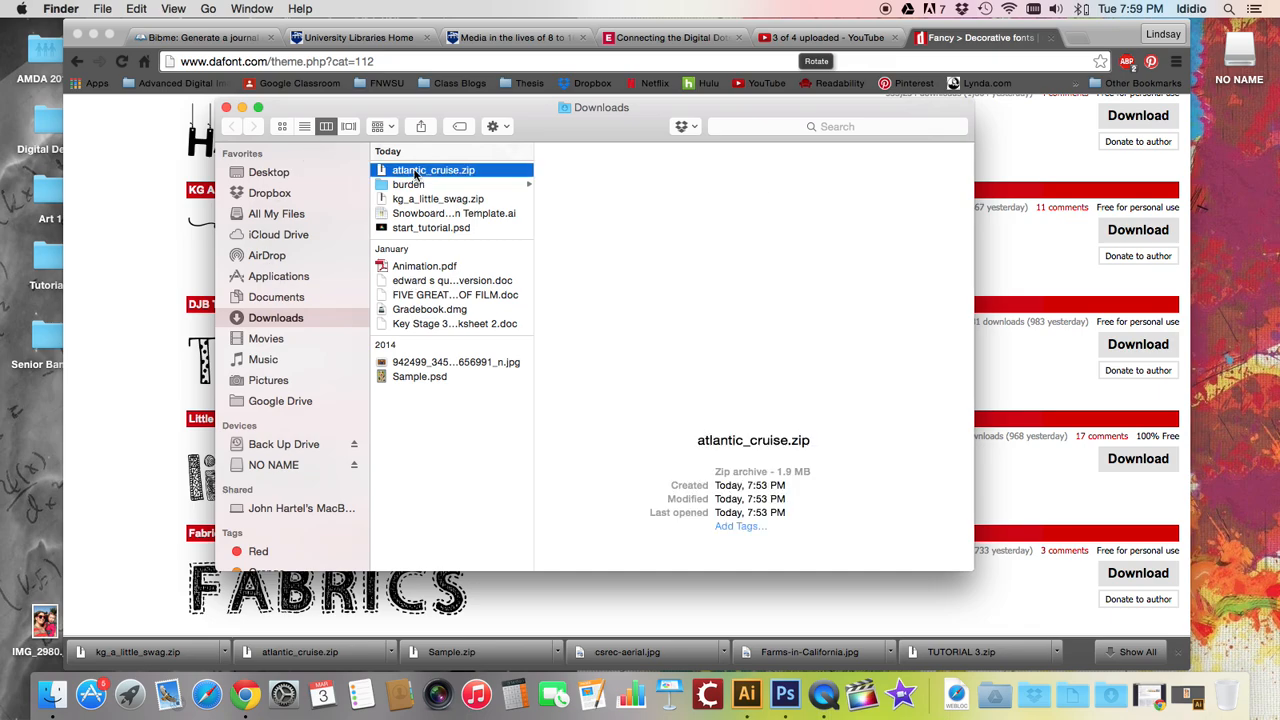
pyautogui.click(415, 200)
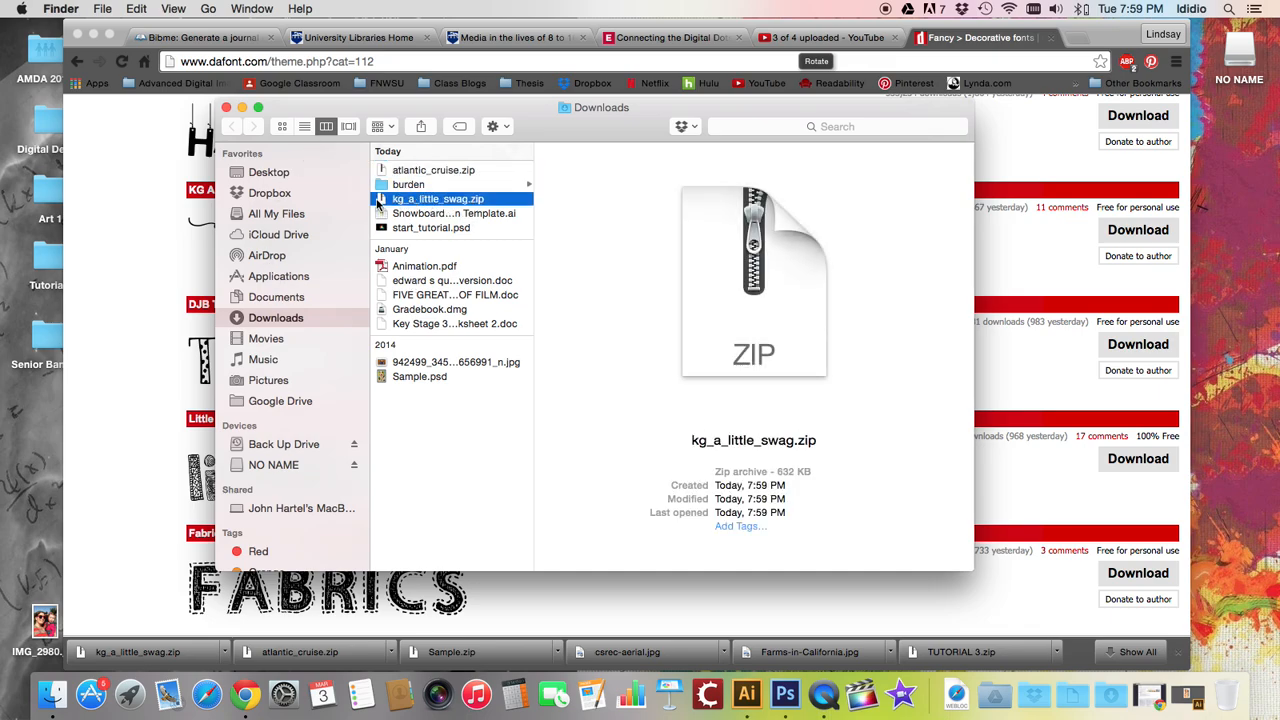
pyautogui.click(416, 173)
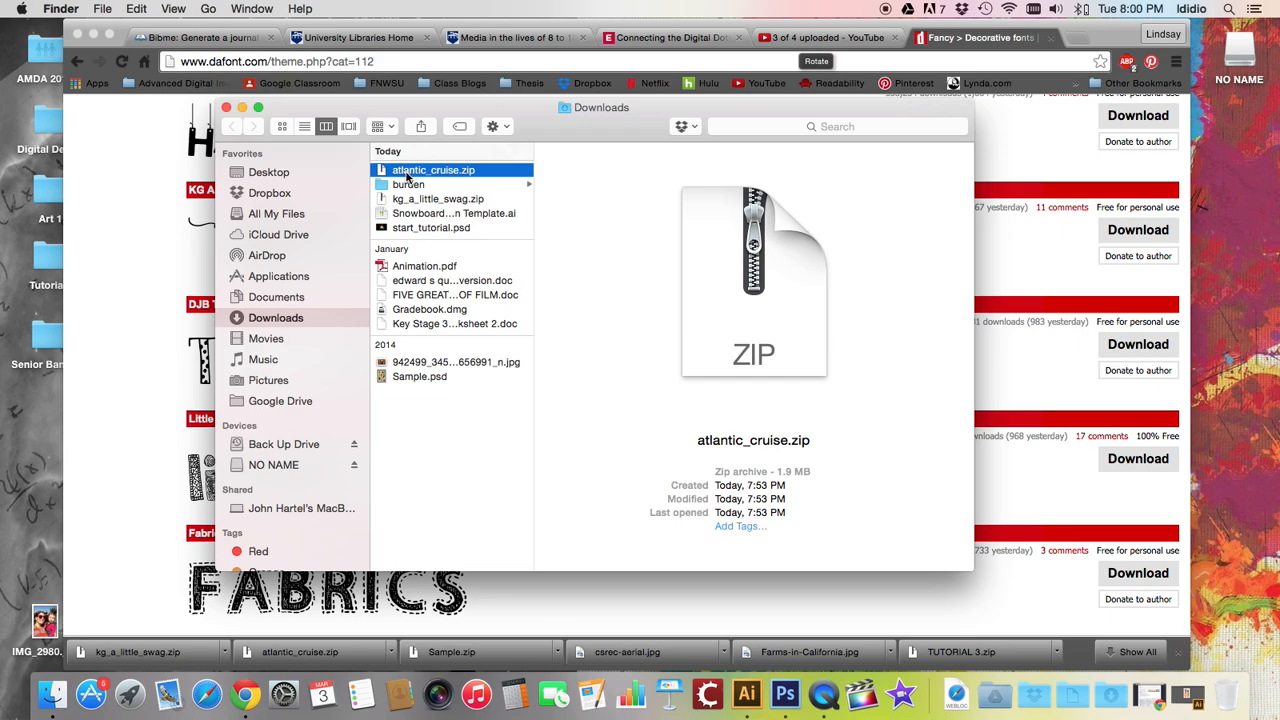
pyautogui.doubleClick(407, 176)
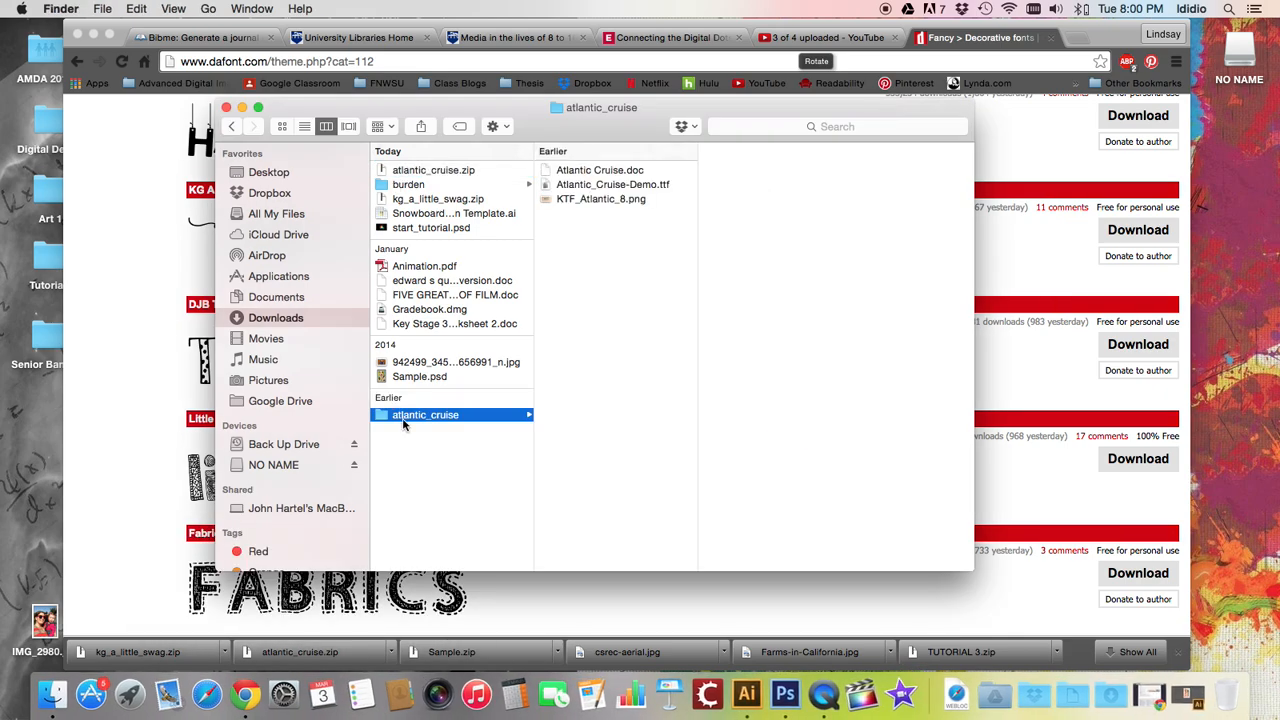
pyautogui.click(430, 170)
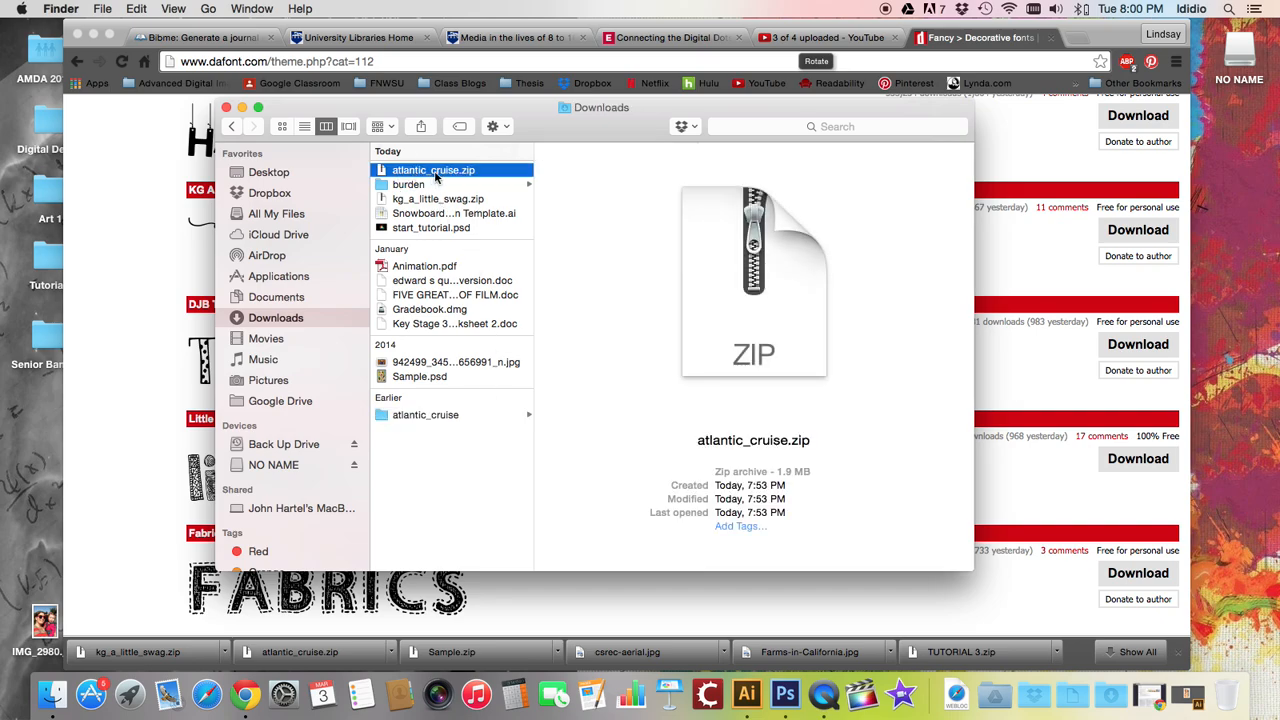
pyautogui.press('super+BackSpace')
# Unzip kg_a_little_swag.zip and move the zip file to the Trash
pyautogui.click(408, 186)
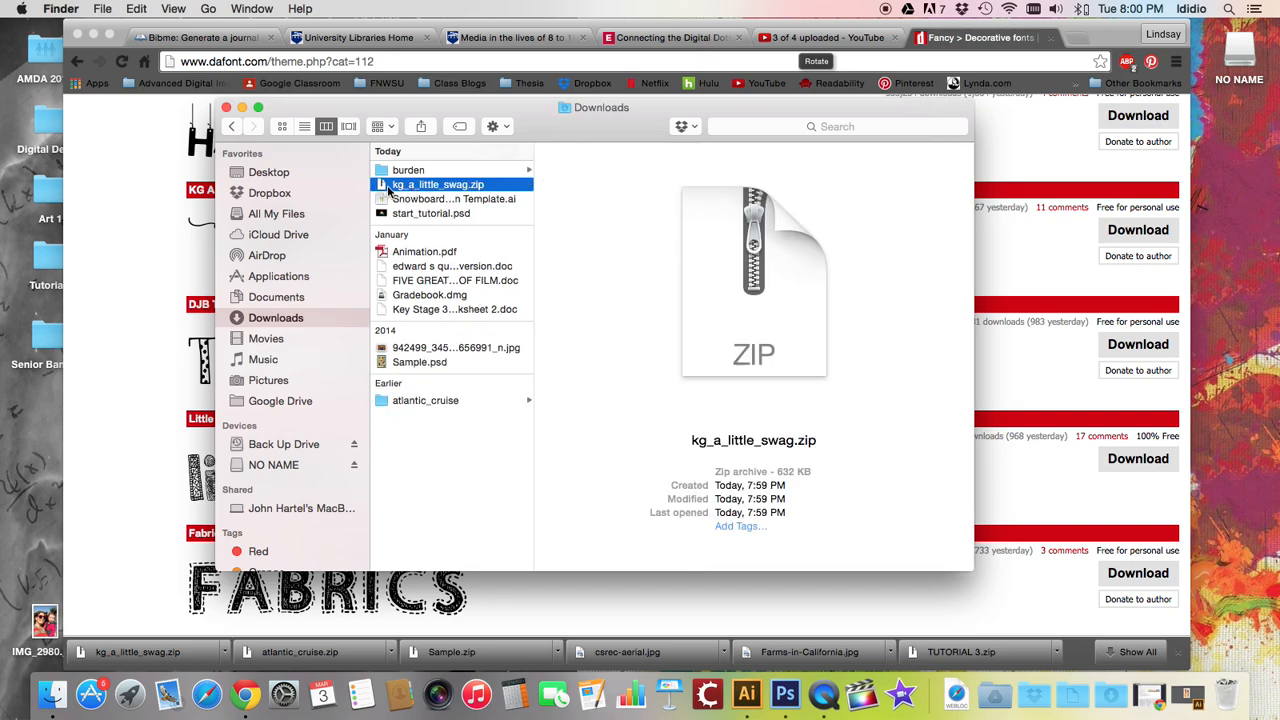
pyautogui.doubleClick(400, 187)
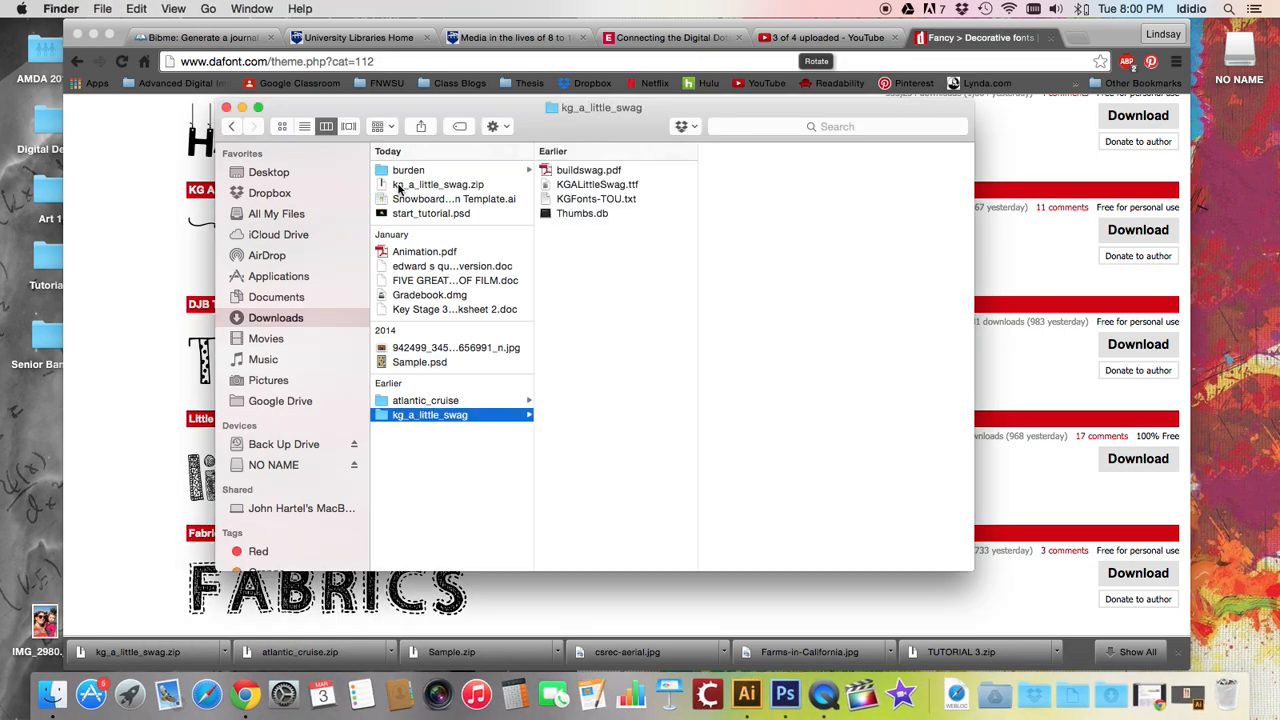
pyautogui.click(398, 186)
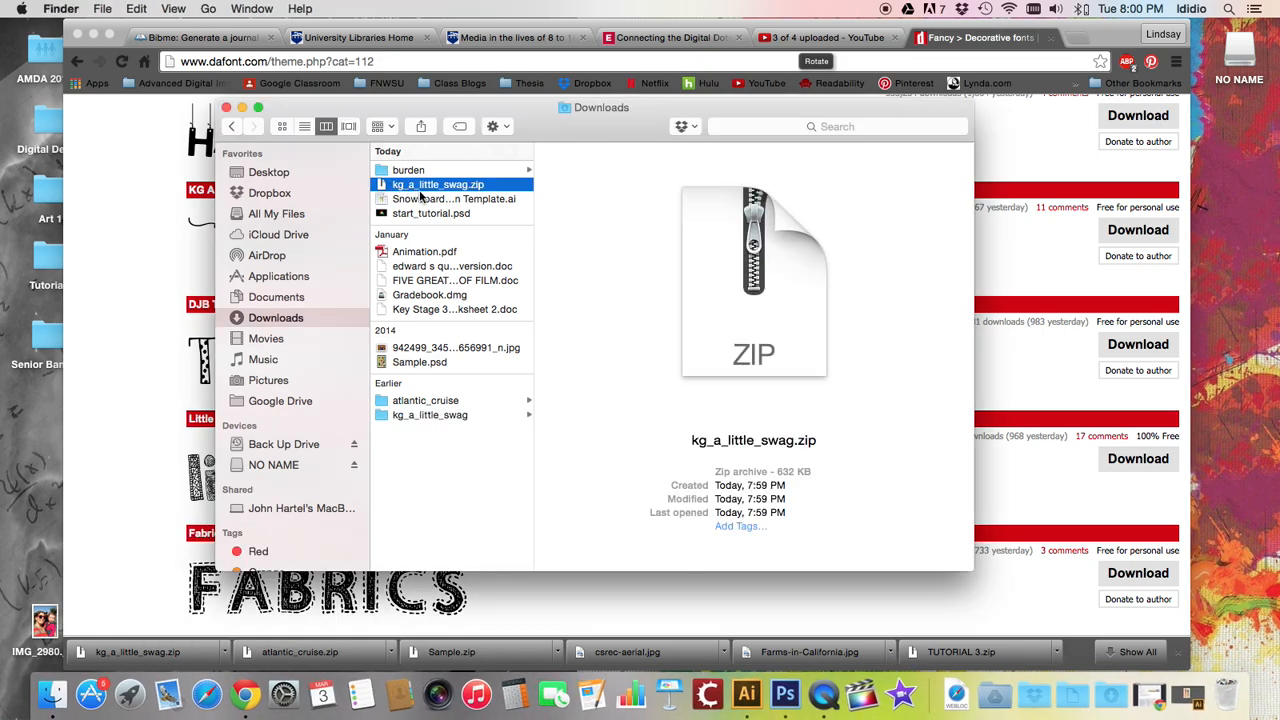
pyautogui.press('super+BackSpace')
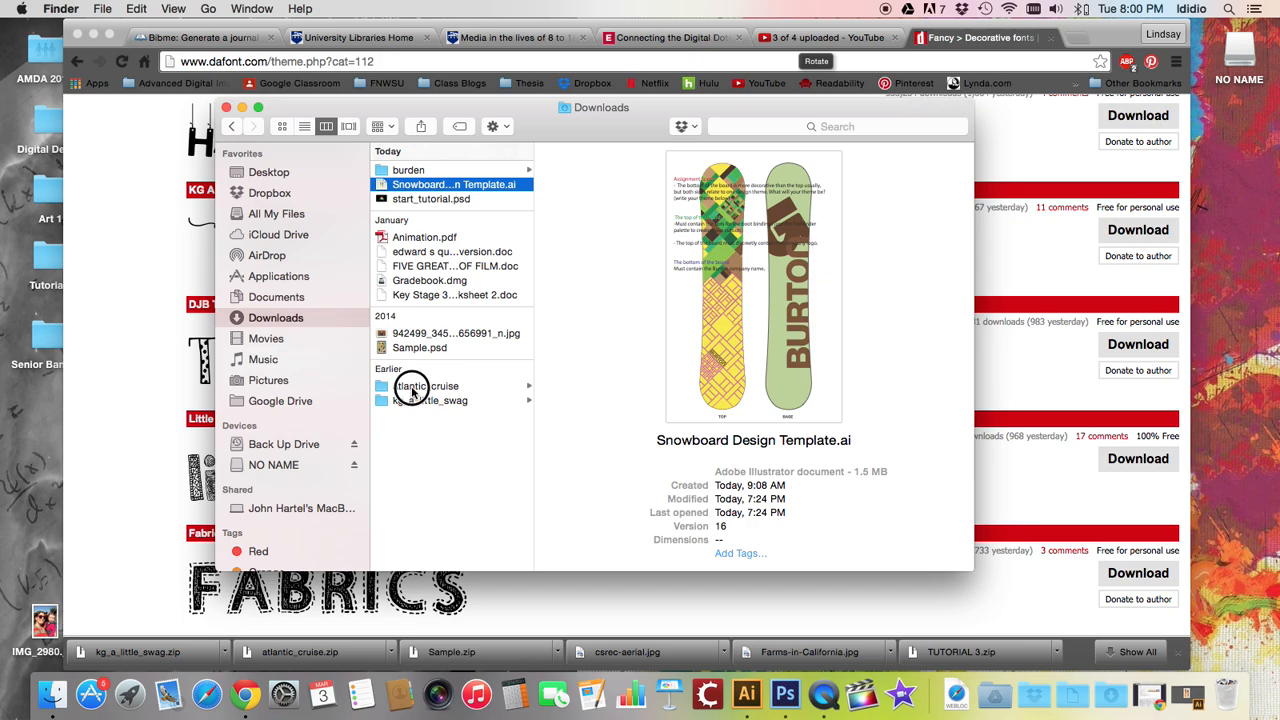
# Inspect the contents of the extracted atlantic_cruise and kg_a_little_swag folders
pyautogui.click(409, 385)
pyautogui.click(410, 400)
pyautogui.click(412, 388)
pyautogui.click(415, 401)
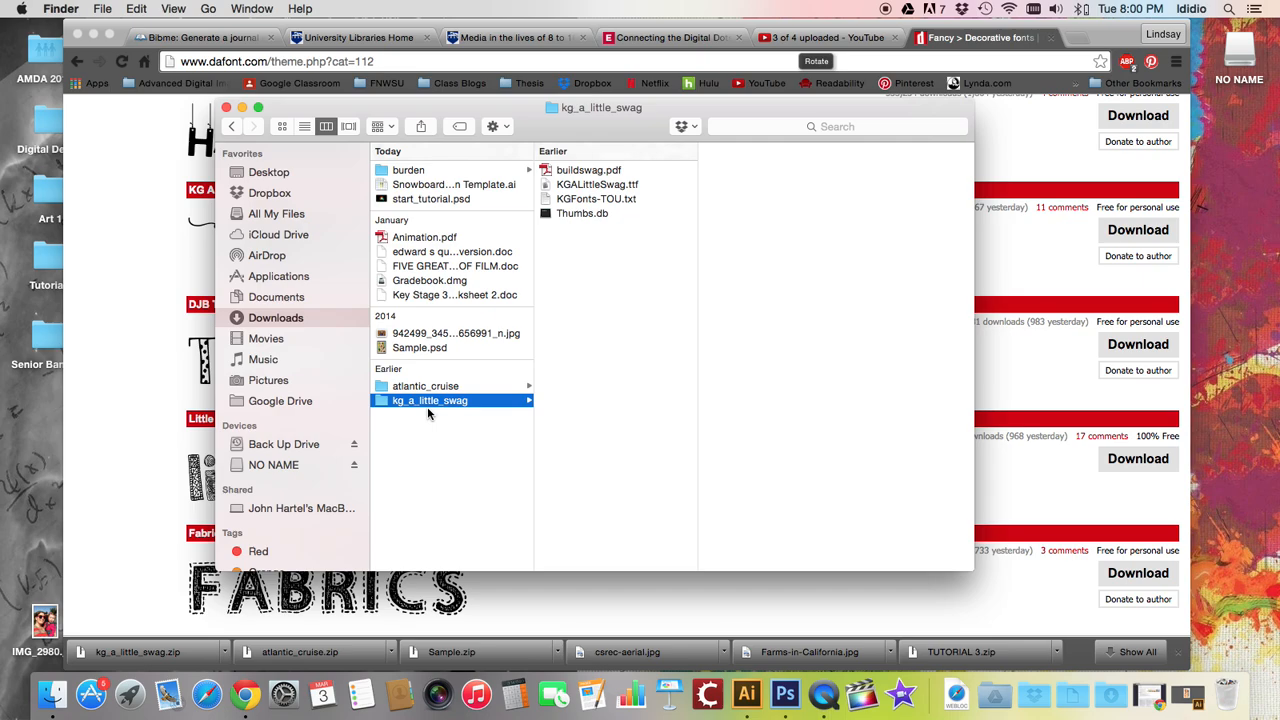
# Launch Font Book through a Spotlight search
pyautogui.click(1229, 9)
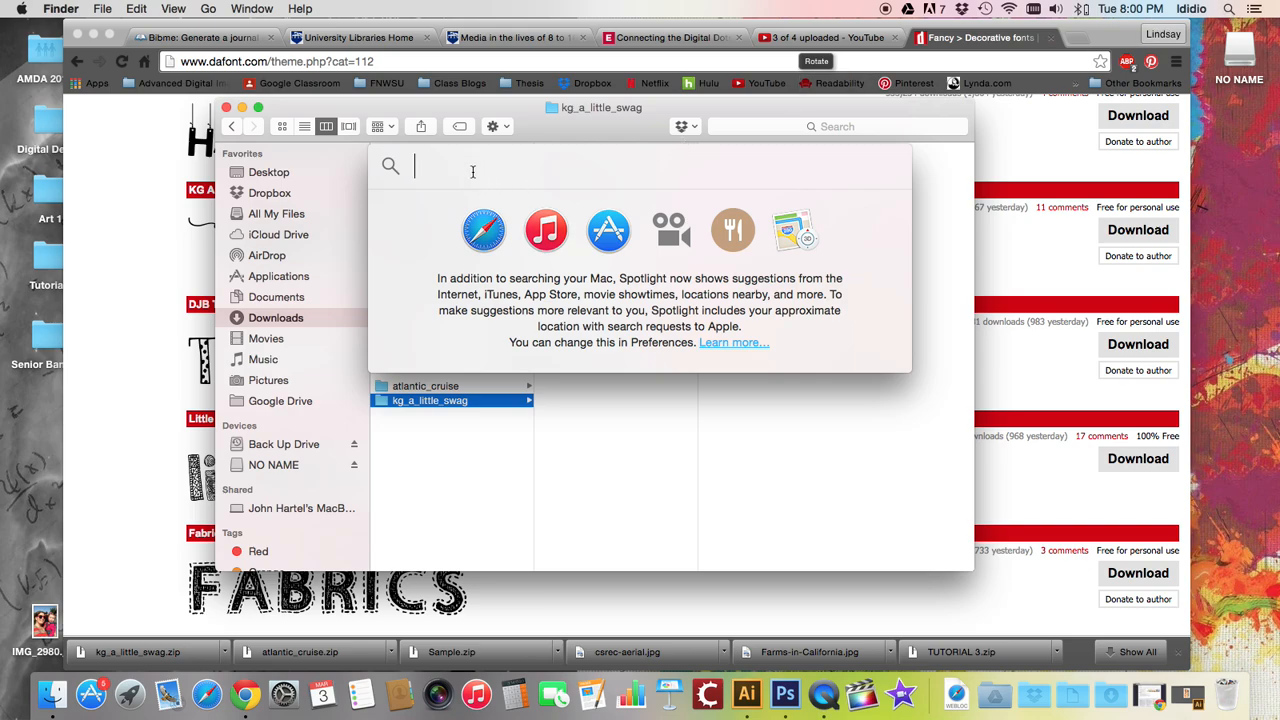
pyautogui.write('Font Book')
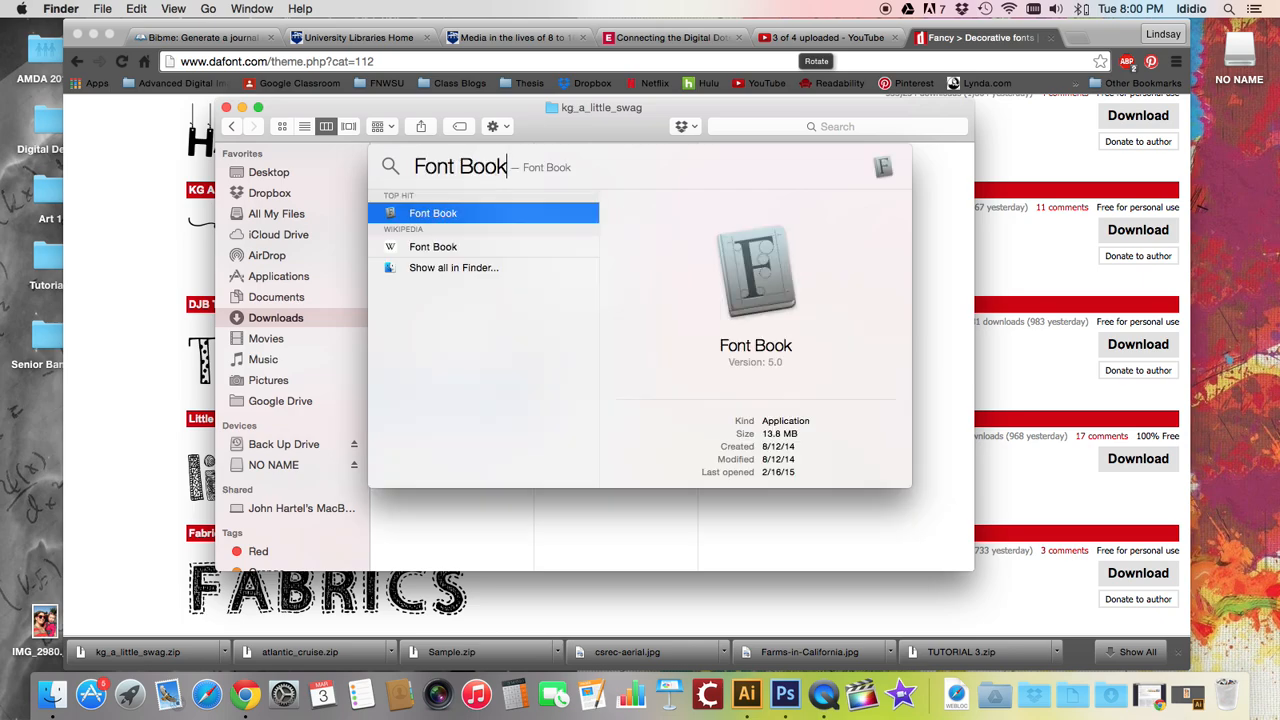
pyautogui.press('Return')
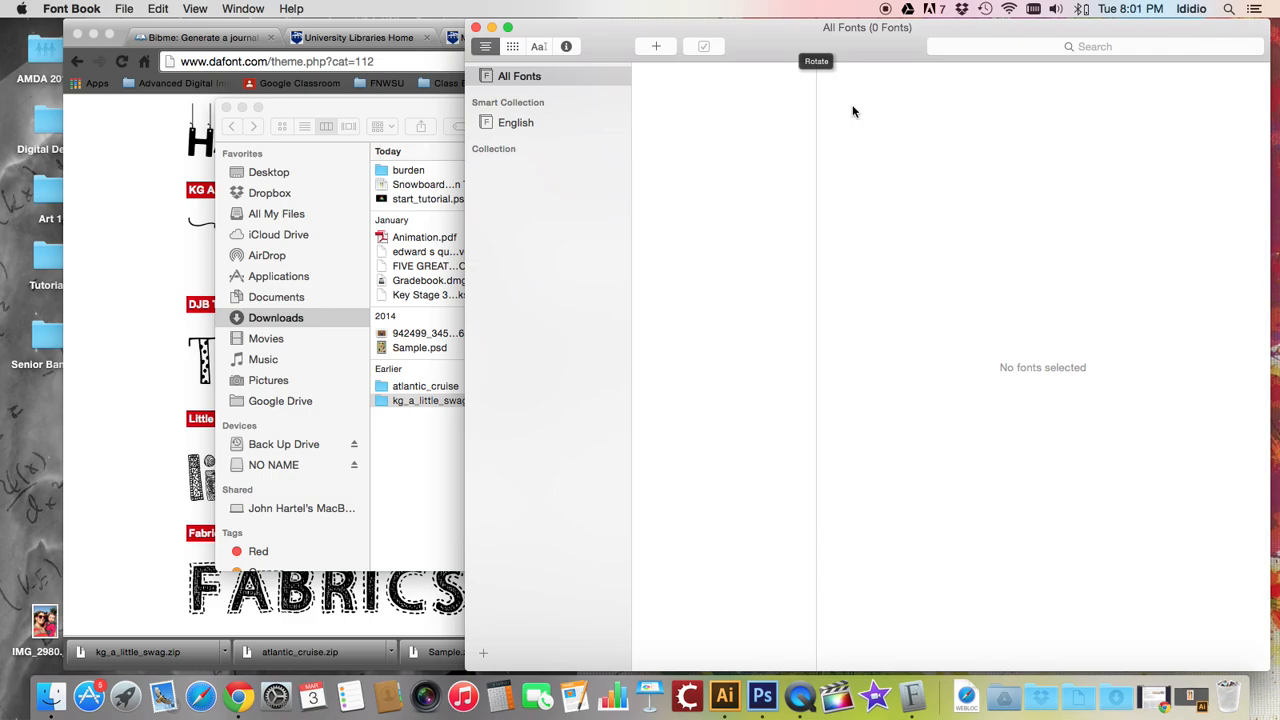
# Arrange the Finder window beside Font Book so the font folders stay visible
pyautogui.click(93, 34)
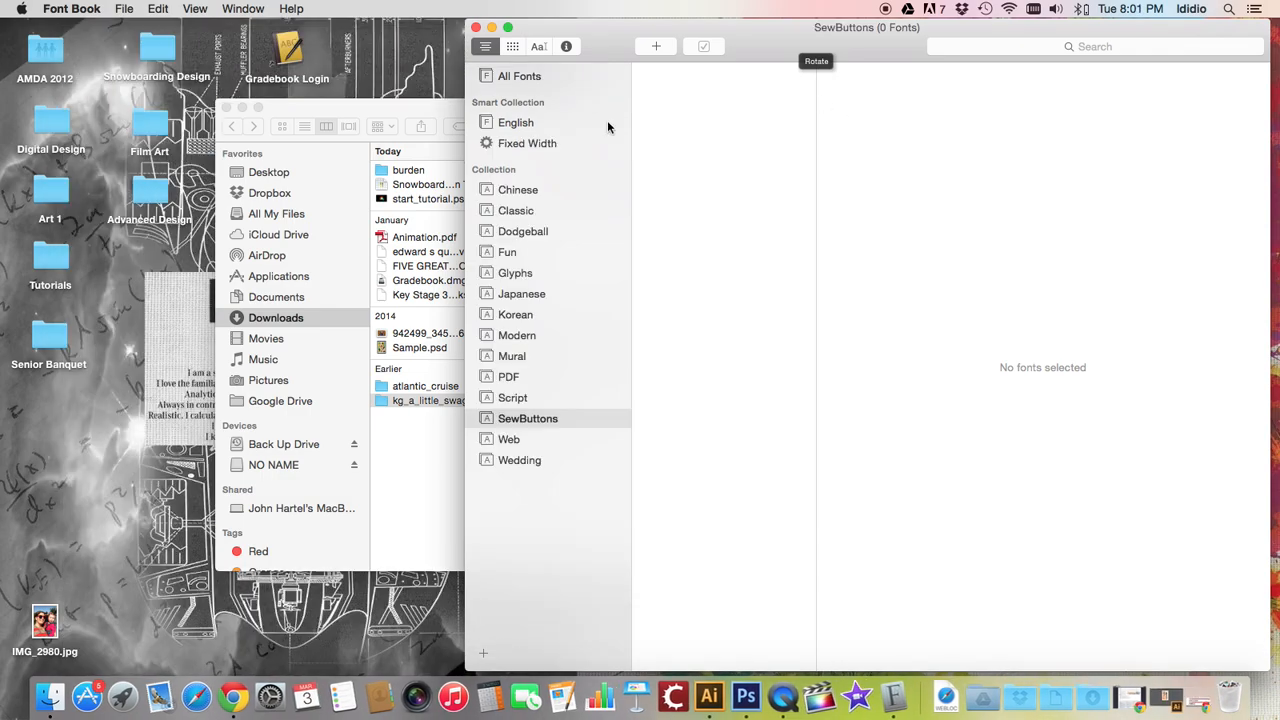
pyautogui.click(296, 114)
pyautogui.moveTo(289, 108); pyautogui.dragTo(90, 40)
pyautogui.click(791, 38)
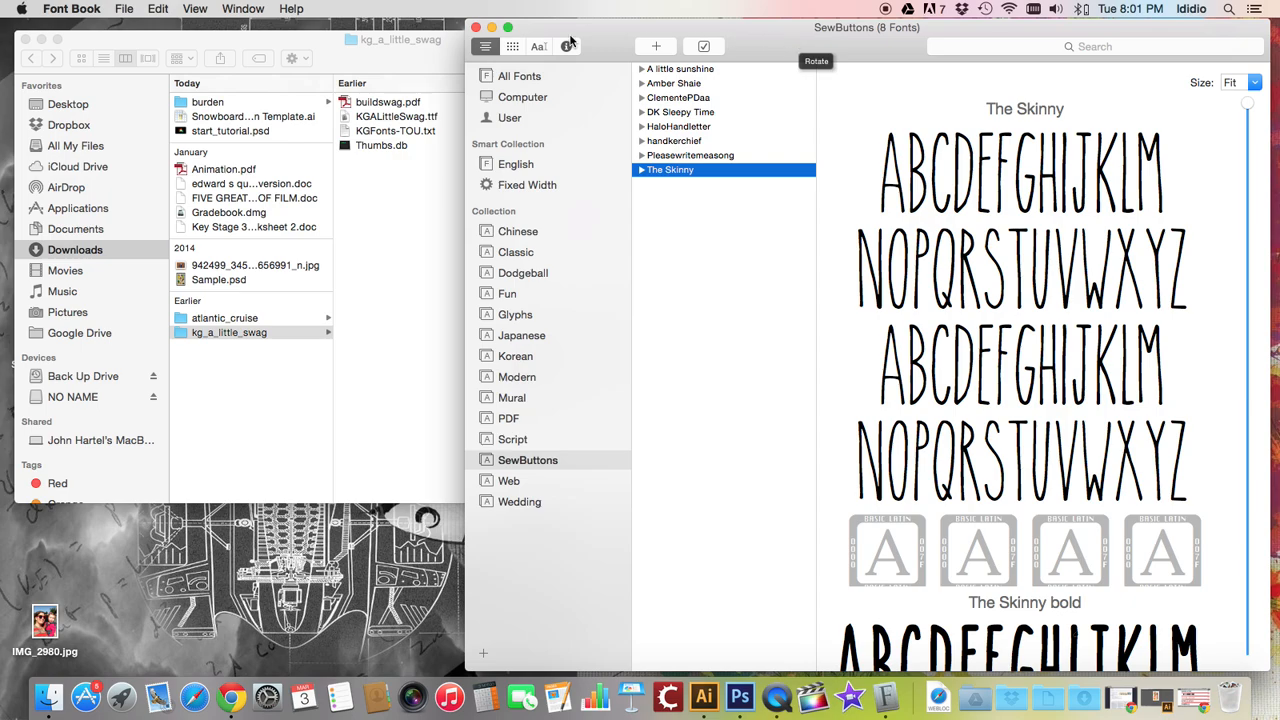
pyautogui.click(222, 42)
pyautogui.moveTo(773, 202); pyautogui.dragTo(451, 166)
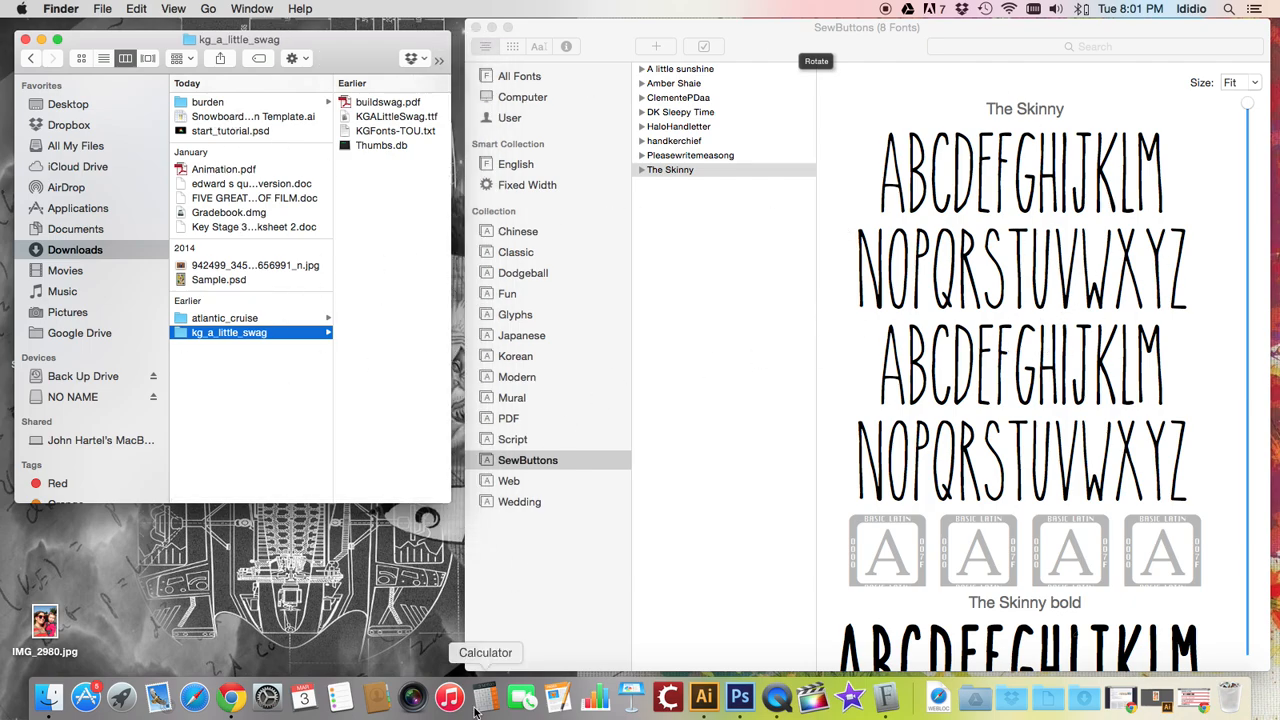
# Create a new font collection named Snowboard Design
pyautogui.click(484, 653)
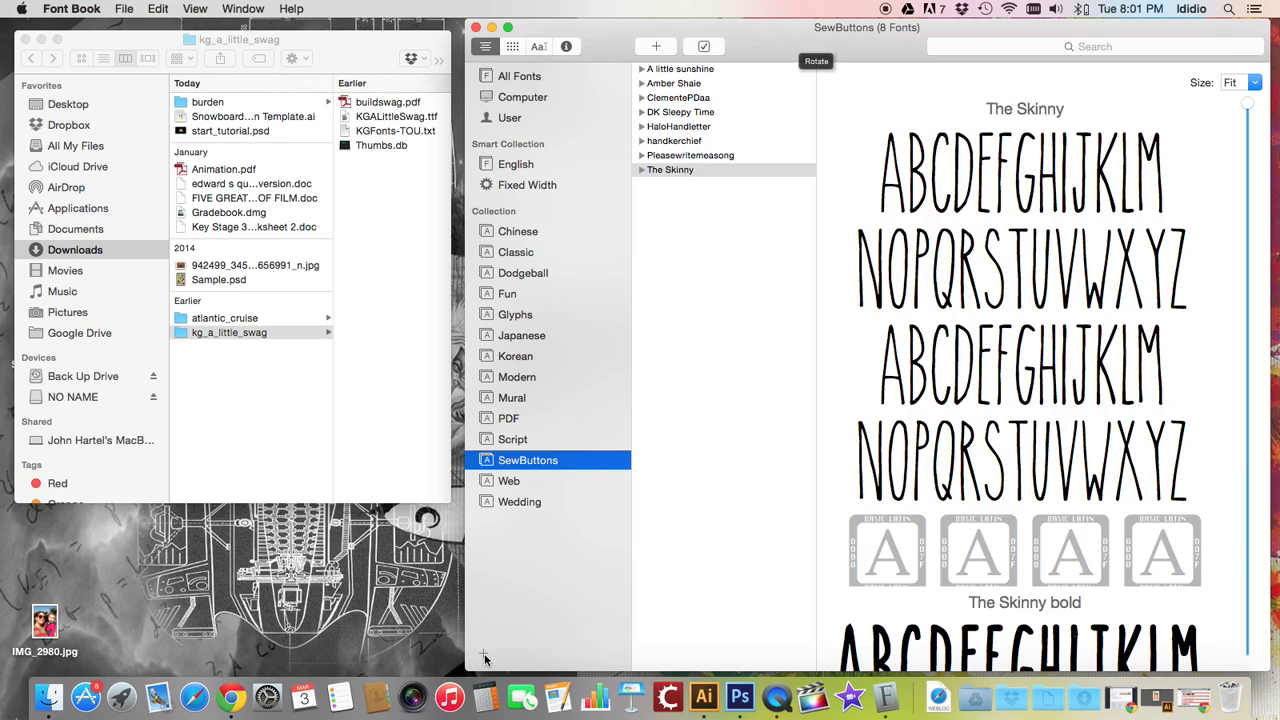
pyautogui.click(484, 655)
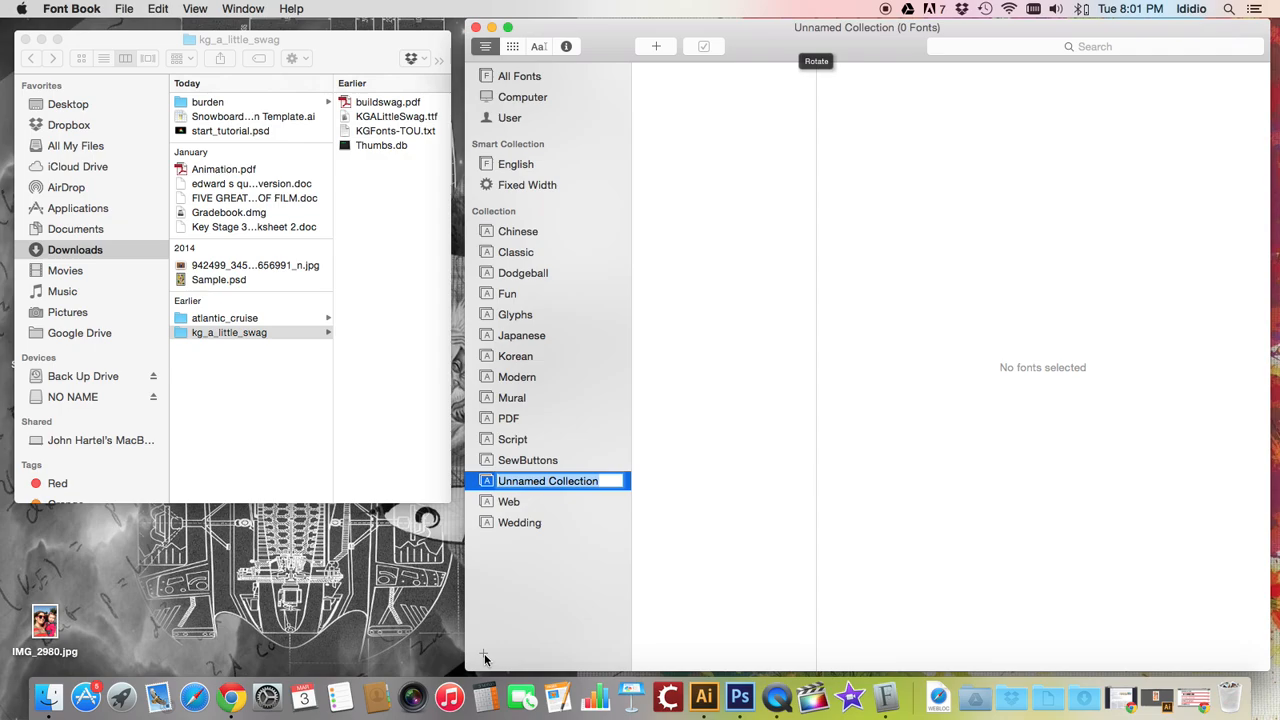
pyautogui.write('Snowboard SDe')
pyautogui.press('BackSpace')
pyautogui.press('BackSpace')
pyautogui.press('BackSpace')
pyautogui.write('Design')
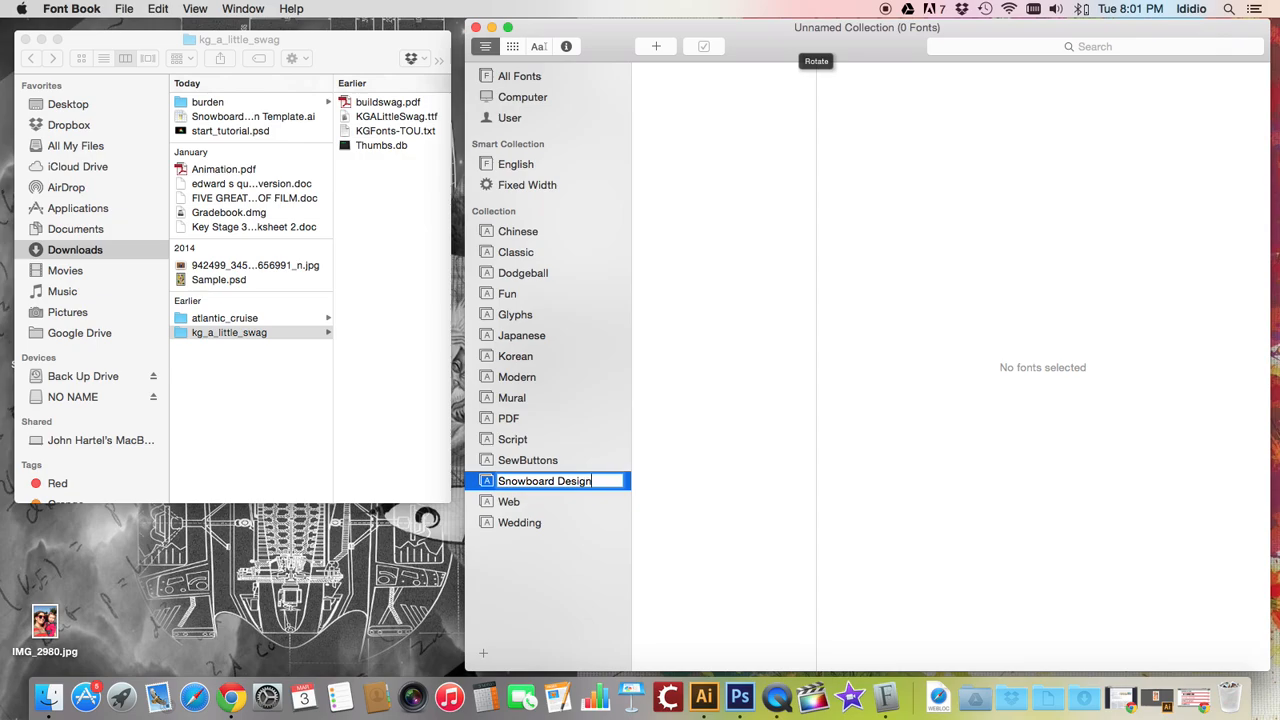
# Confirm the Snowboard Design collection's name and preview a couple of fonts in the Wedding collection
pyautogui.press('Return')
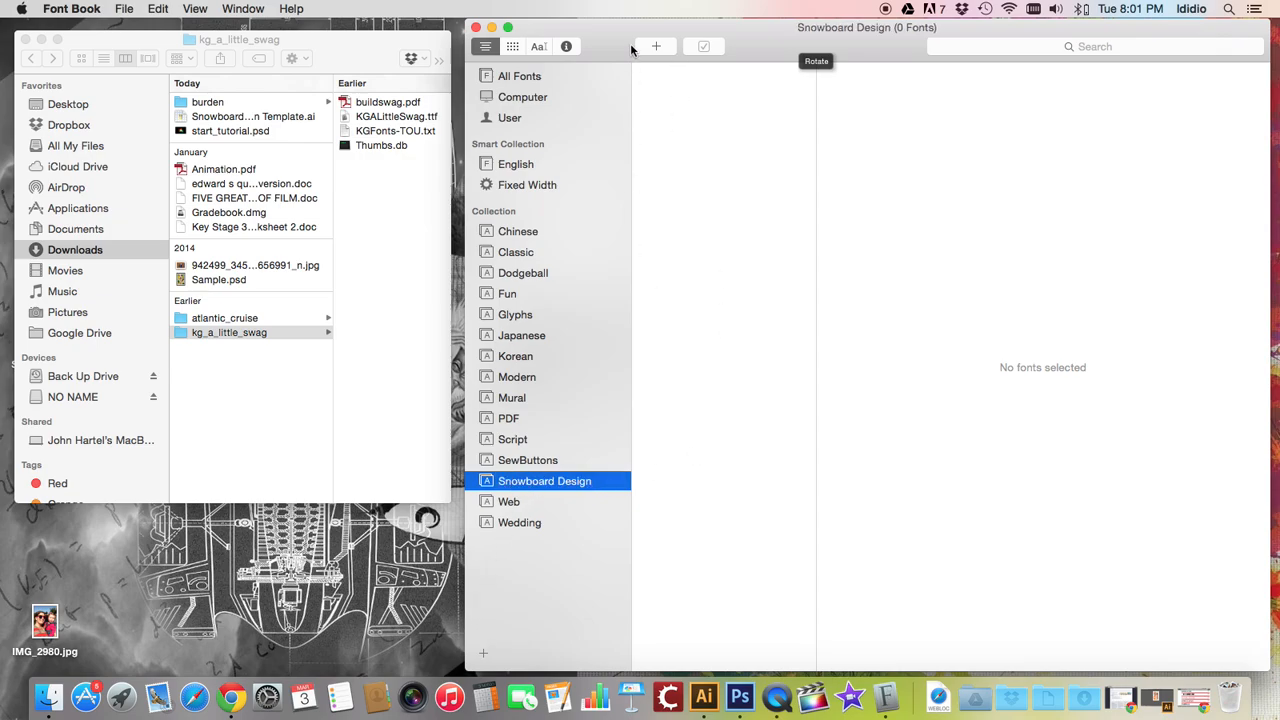
pyautogui.click(507, 526)
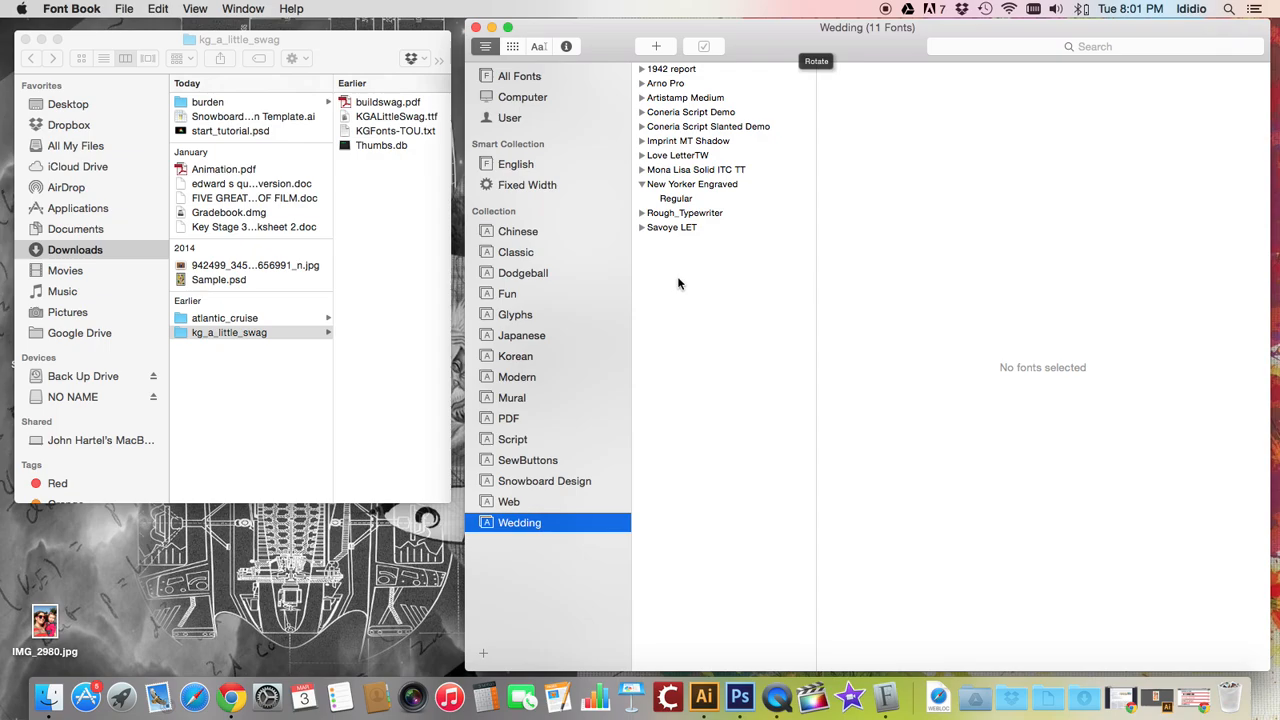
pyautogui.click(665, 84)
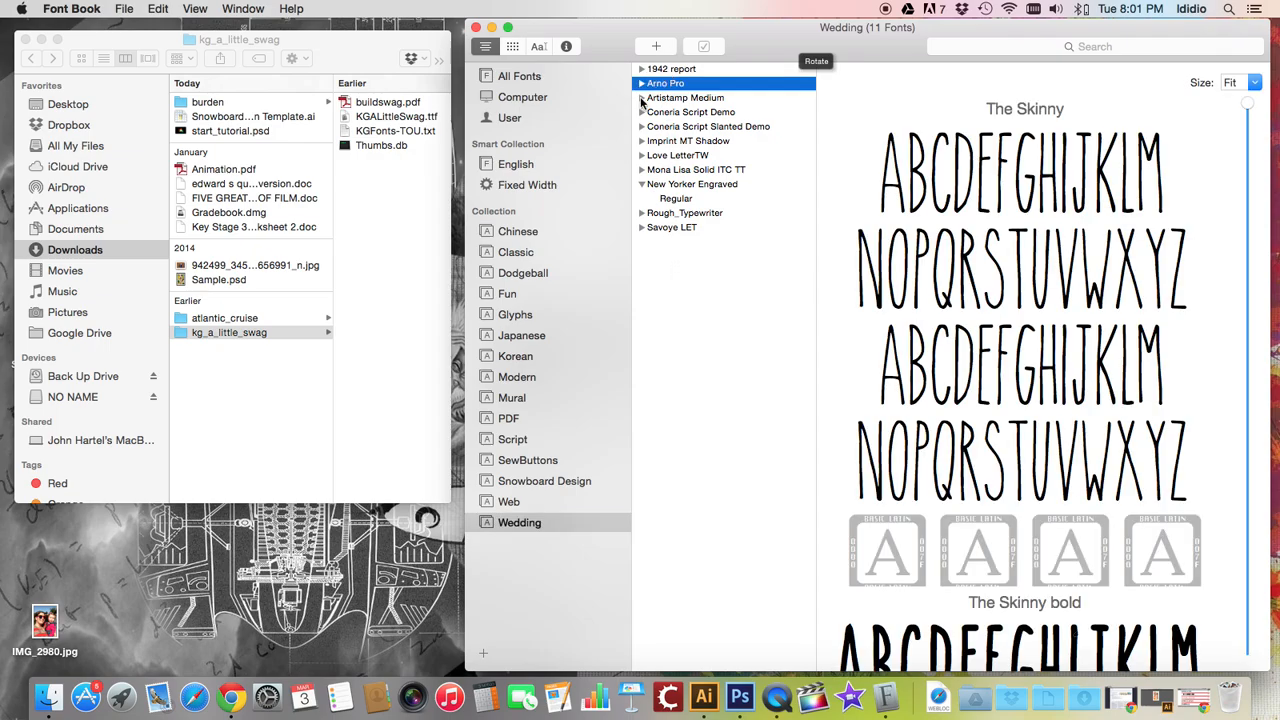
pyautogui.click(657, 98)
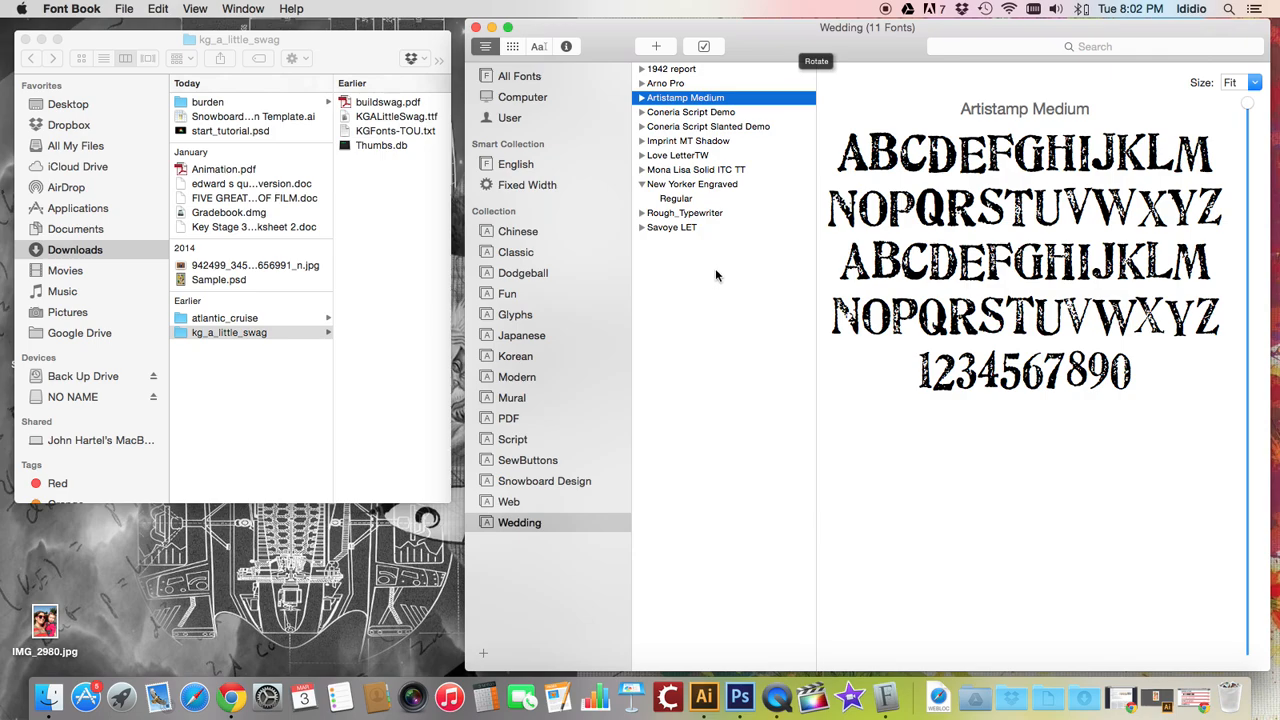
# Add the KGALittleSwag.ttf font file to the Snowboard Design collection
pyautogui.click(525, 484)
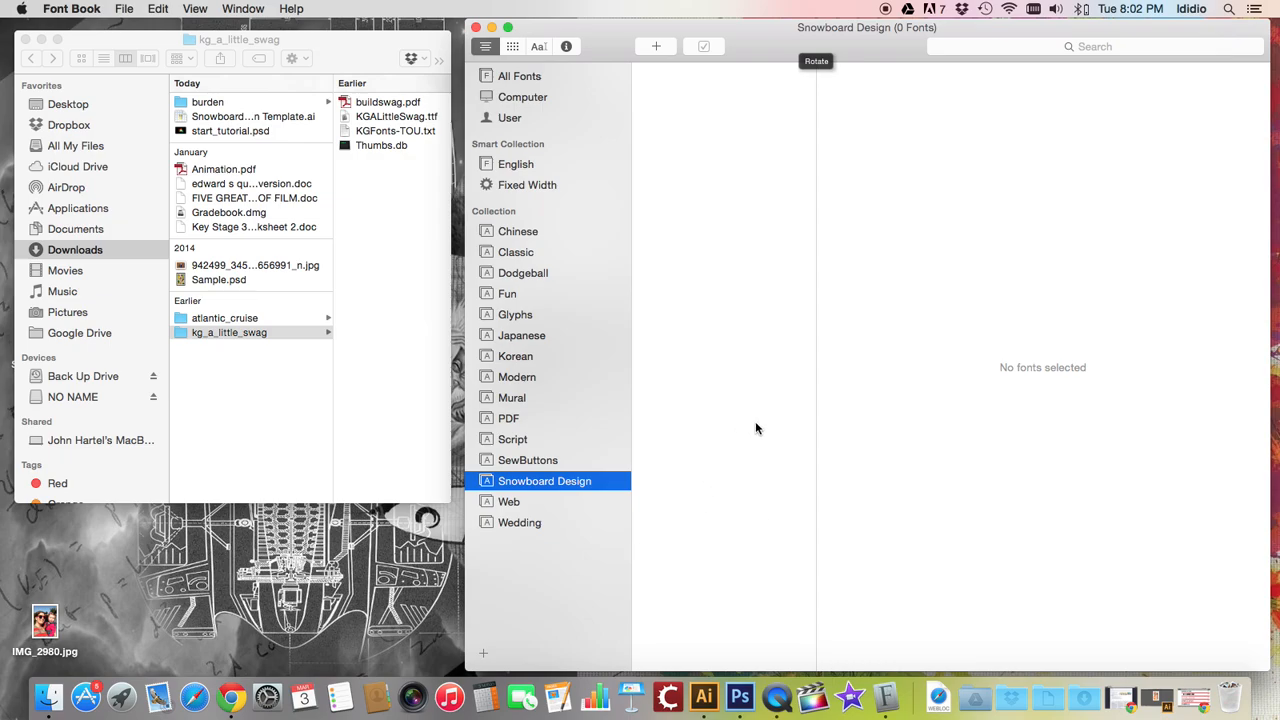
pyautogui.click(404, 118)
pyautogui.click(406, 118)
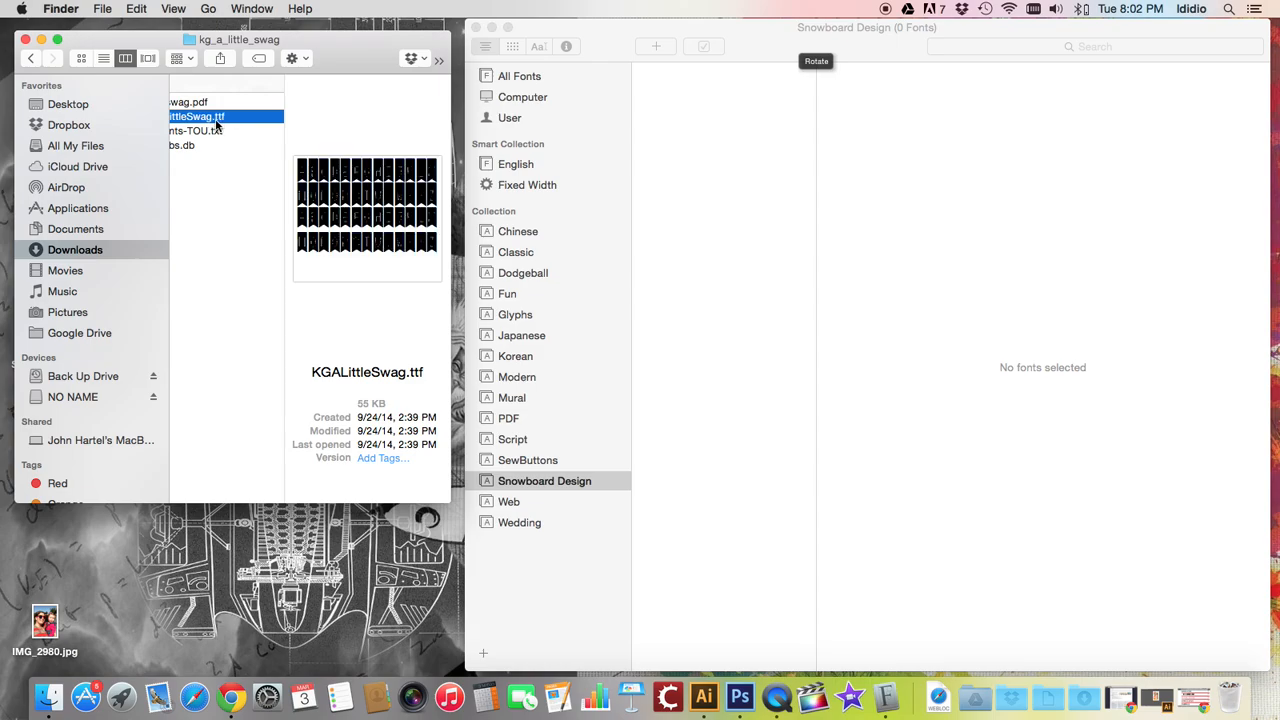
pyautogui.moveTo(183, 122); pyautogui.dragTo(718, 126)
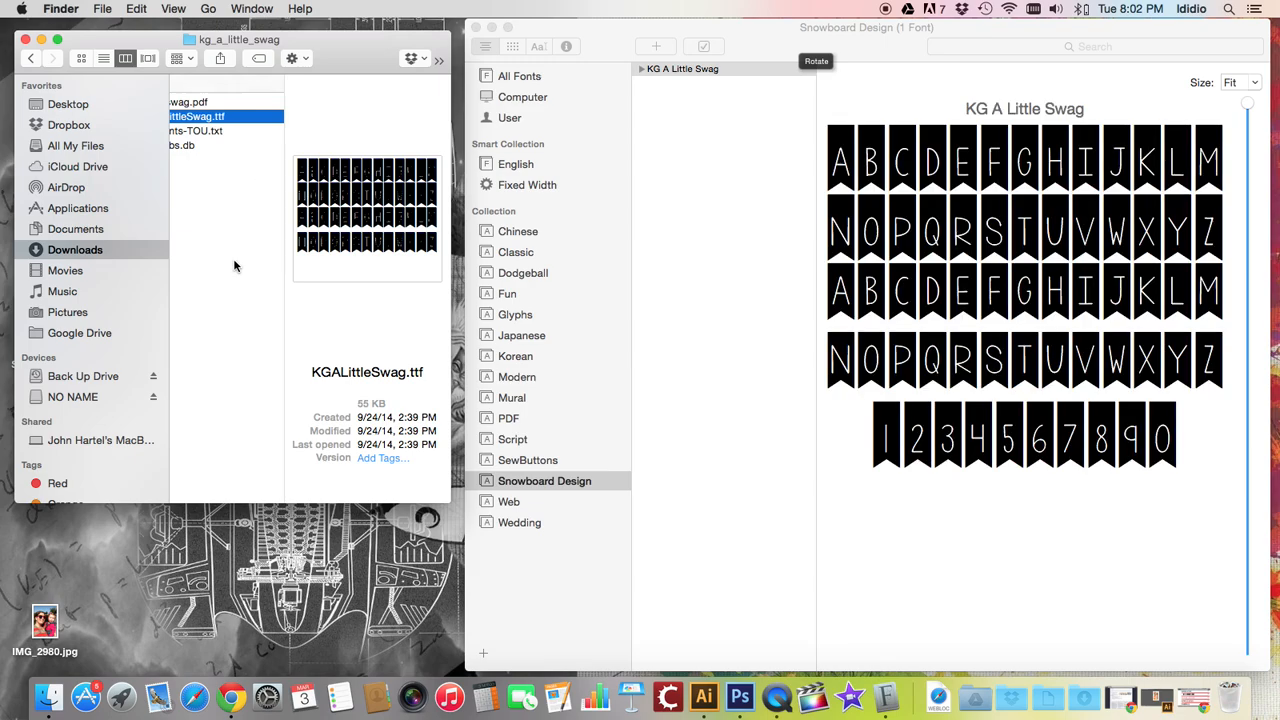
# Add Atlantic_Cruise-Demo.ttf from the atlantic_cruise folder to the Snowboard Design collection
pyautogui.hscroll(-5, 237, 263)
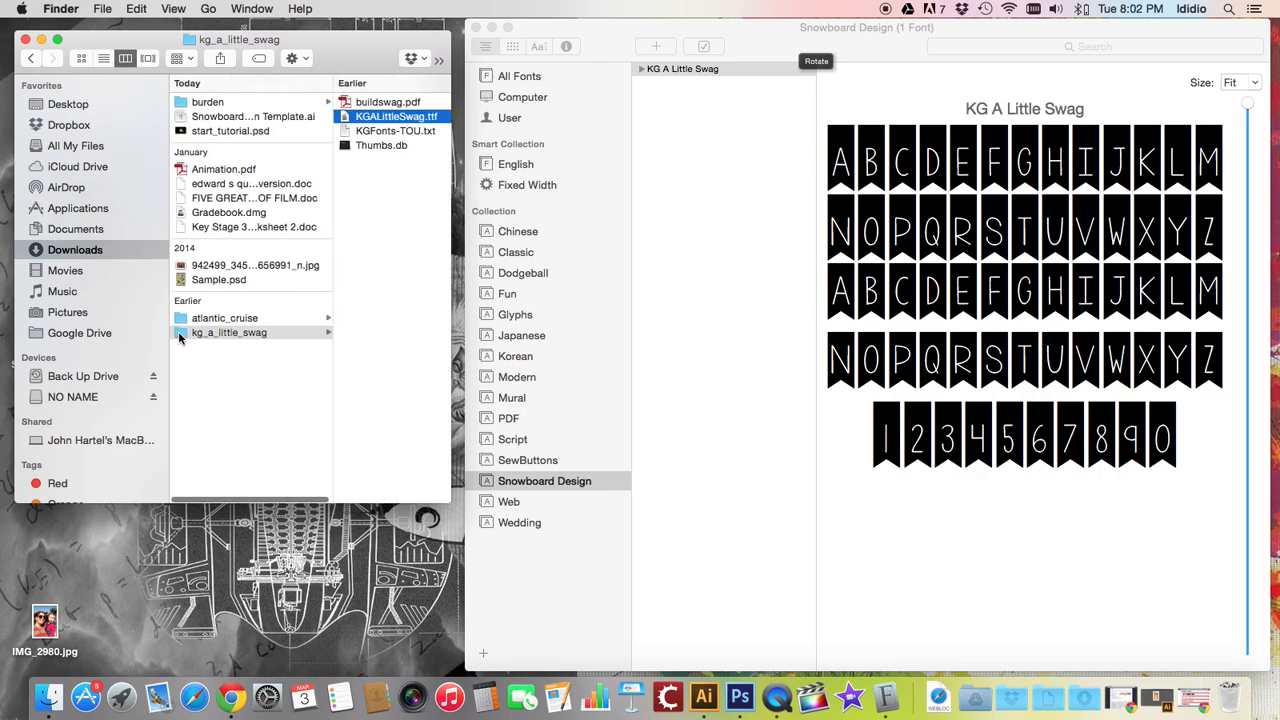
pyautogui.click(179, 335)
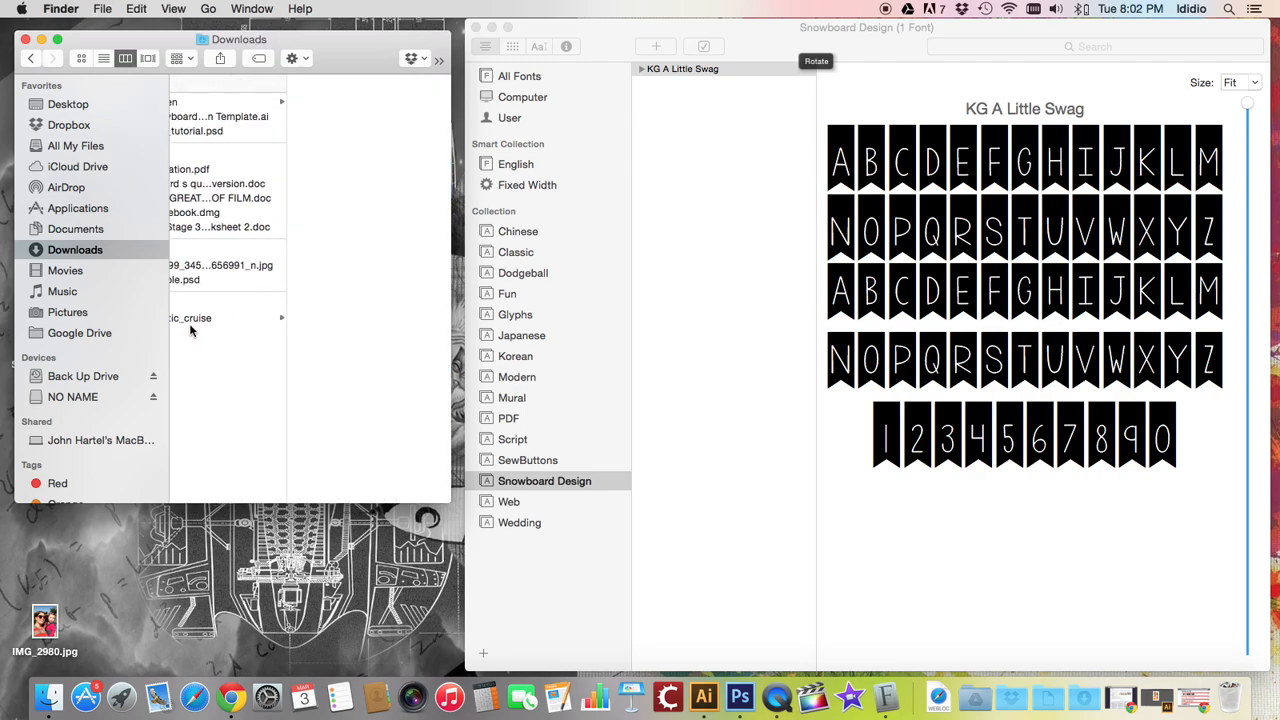
pyautogui.click(193, 318)
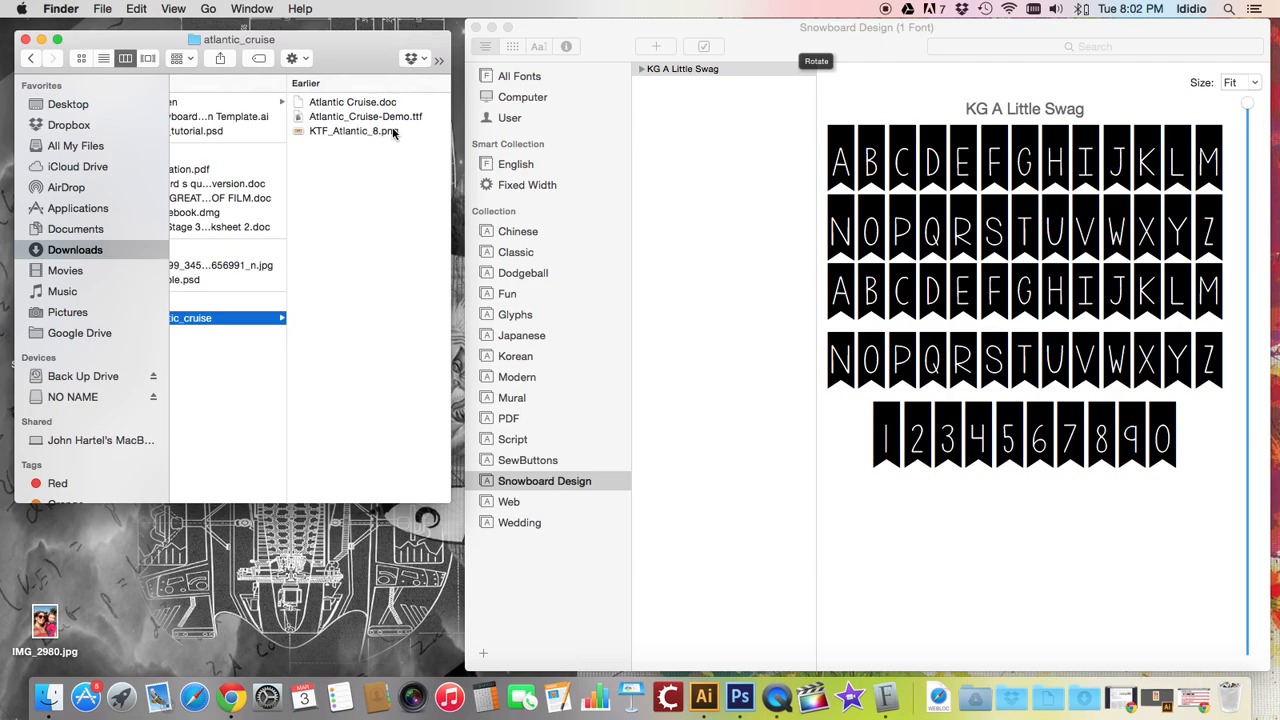
pyautogui.click(349, 122)
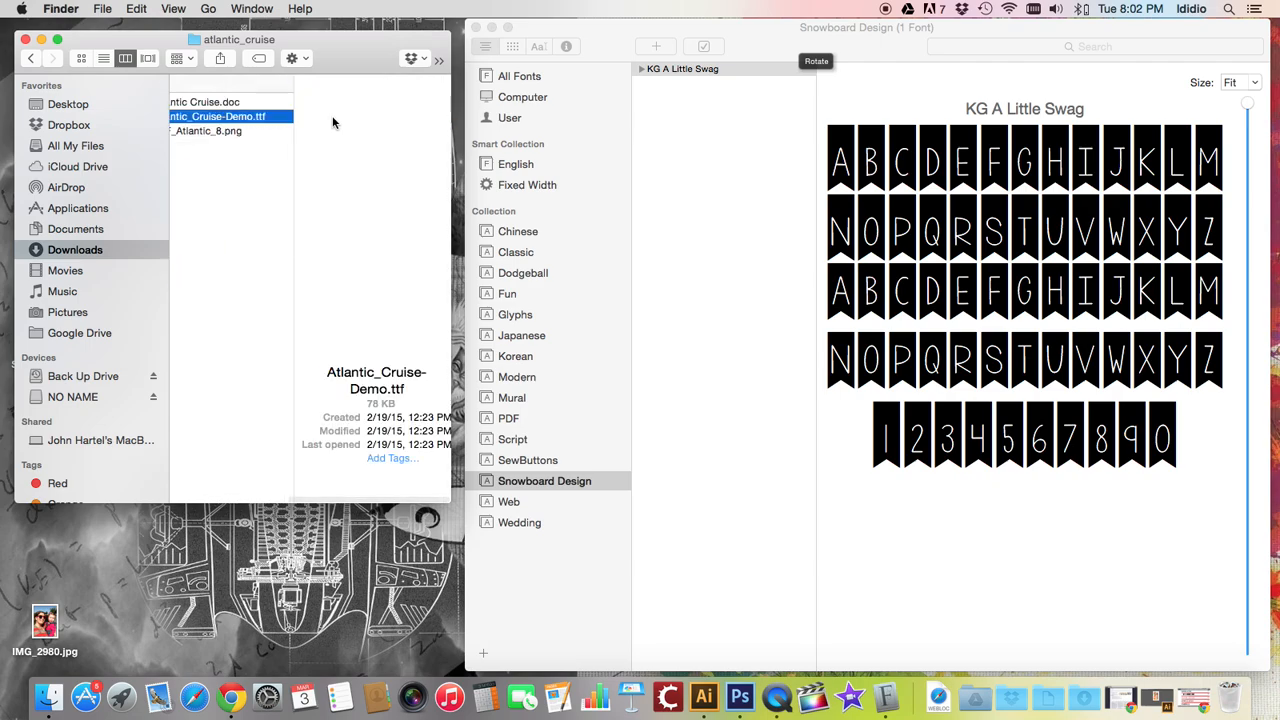
pyautogui.moveTo(255, 120); pyautogui.dragTo(727, 121)
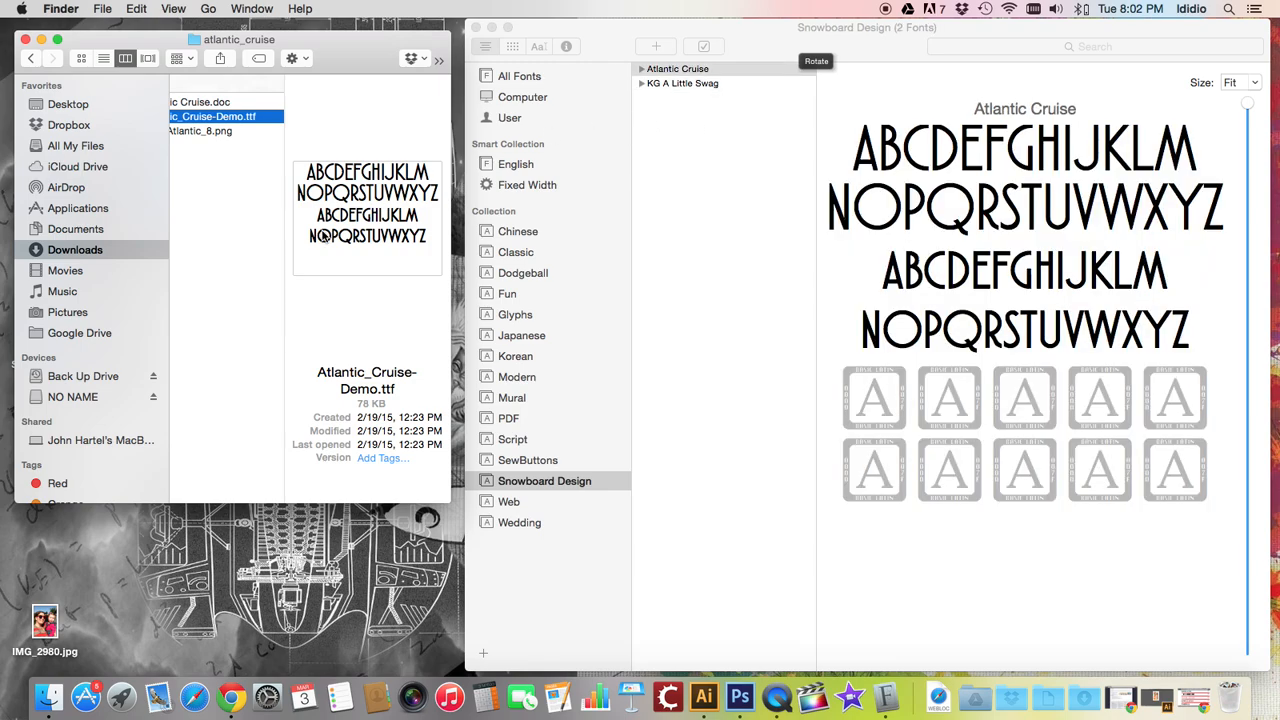
# Move the atlantic_cruise folder to the Trash
pyautogui.hscroll(-5, 217, 176)
pyautogui.click(185, 318)
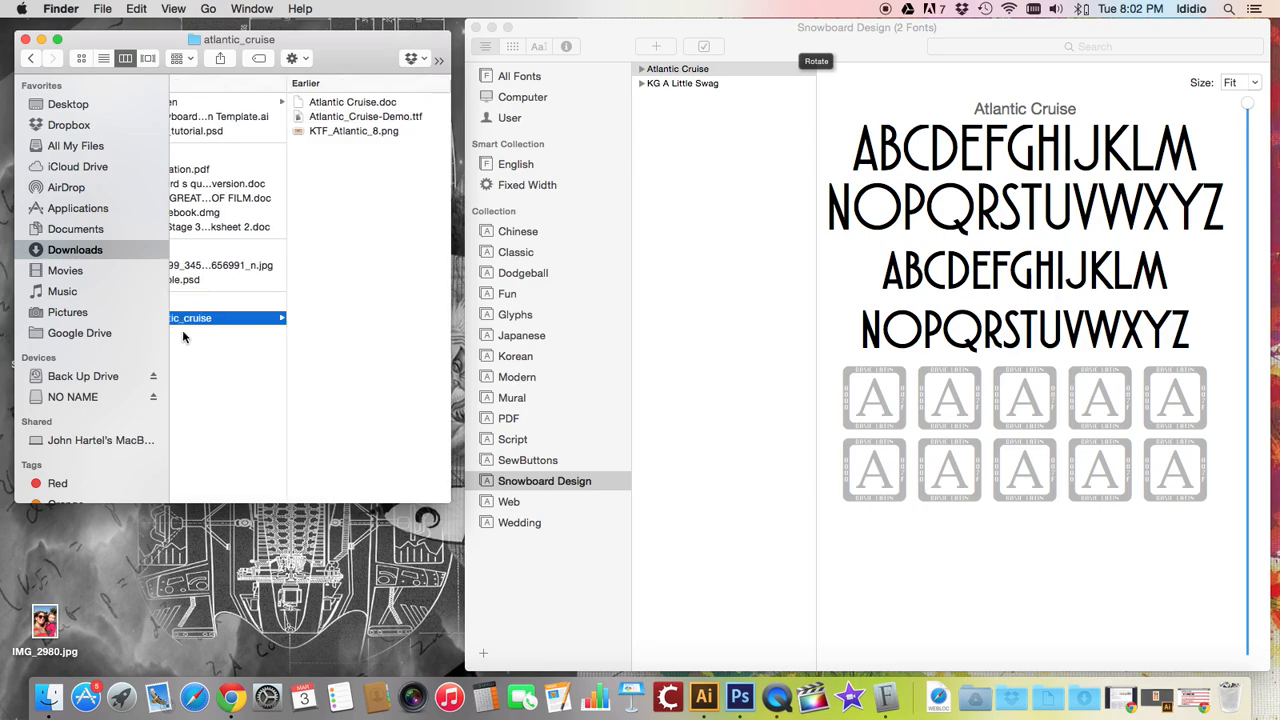
pyautogui.press('super+BackSpace')
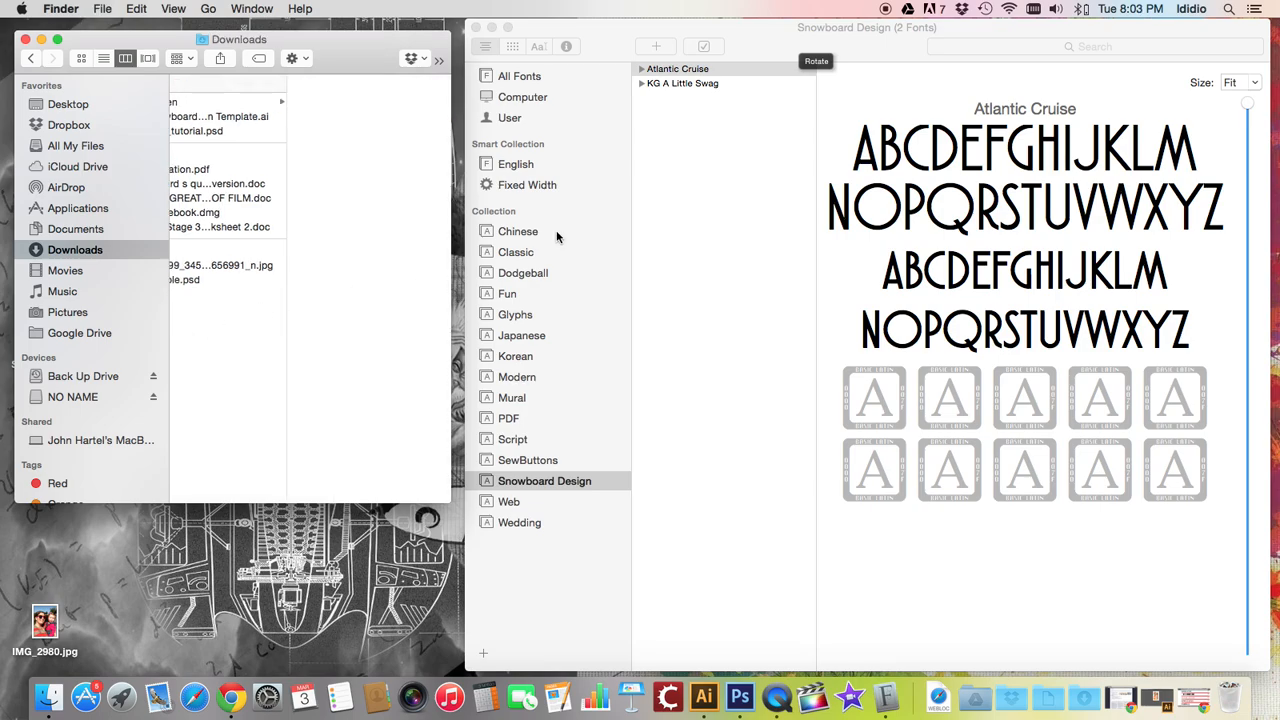
# Switch to Illustrator and hide the Bottom, Top, Layer 5 and Template layers of the snowboard template
pyautogui.click(750, 53)
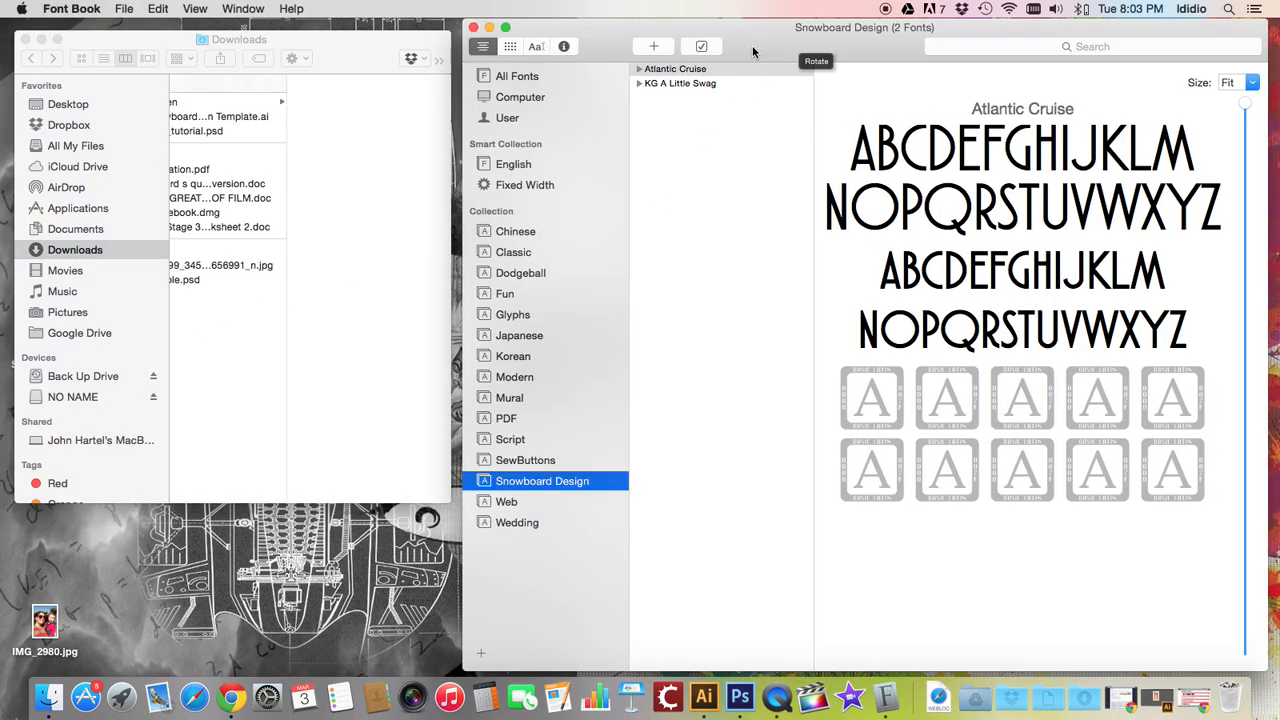
pyautogui.click(706, 705)
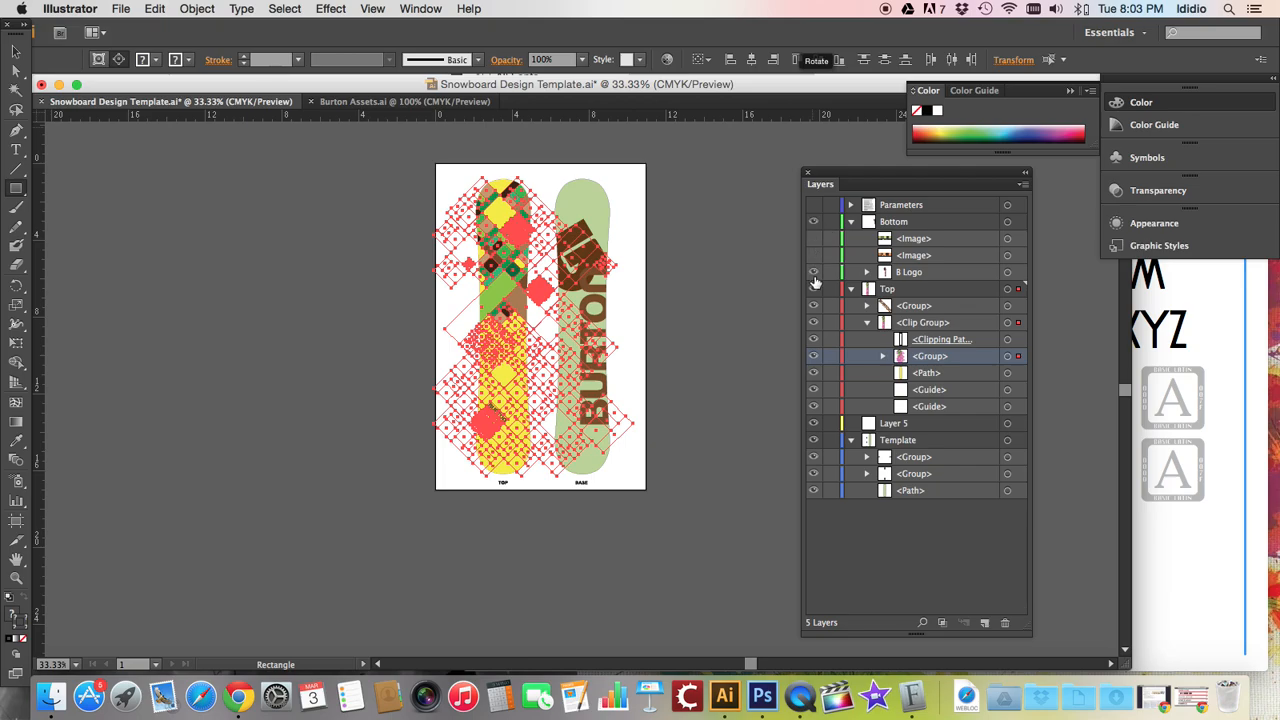
pyautogui.click(814, 222)
pyautogui.moveTo(812, 281); pyautogui.dragTo(820, 498)
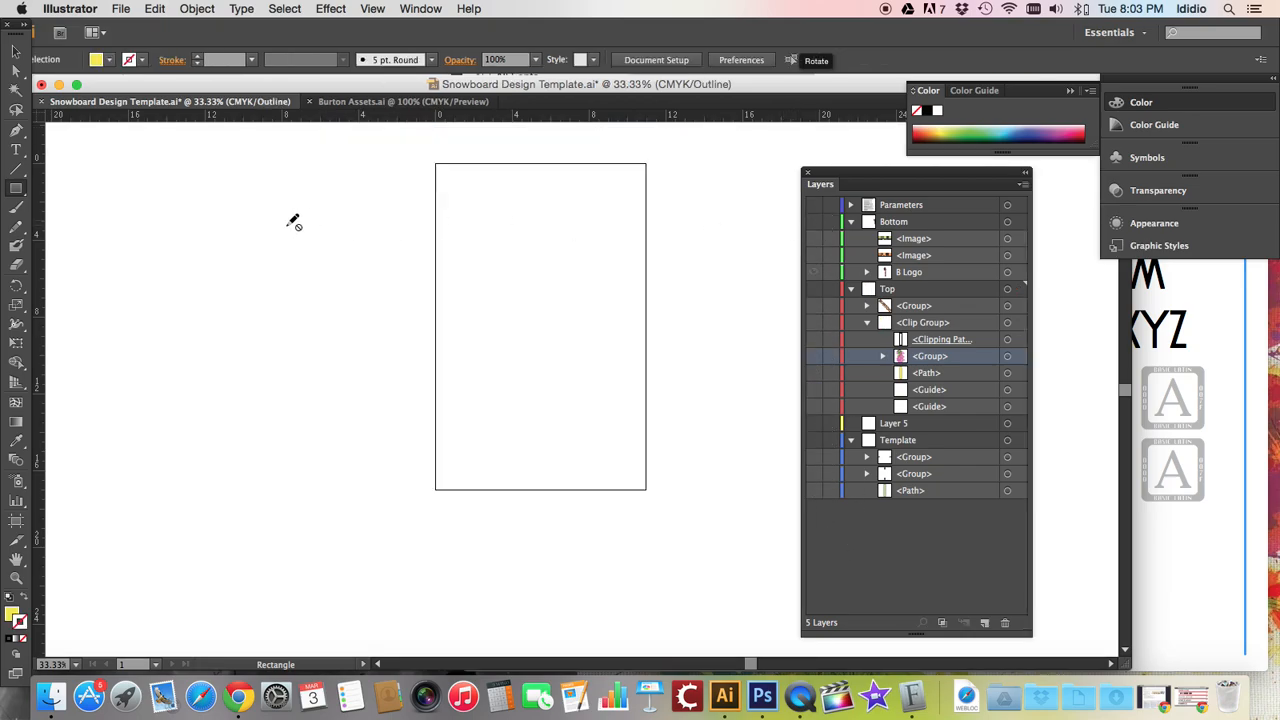
# Make the Parameters layer visible and active while hiding its Assignment Specs text
pyautogui.click(15, 149)
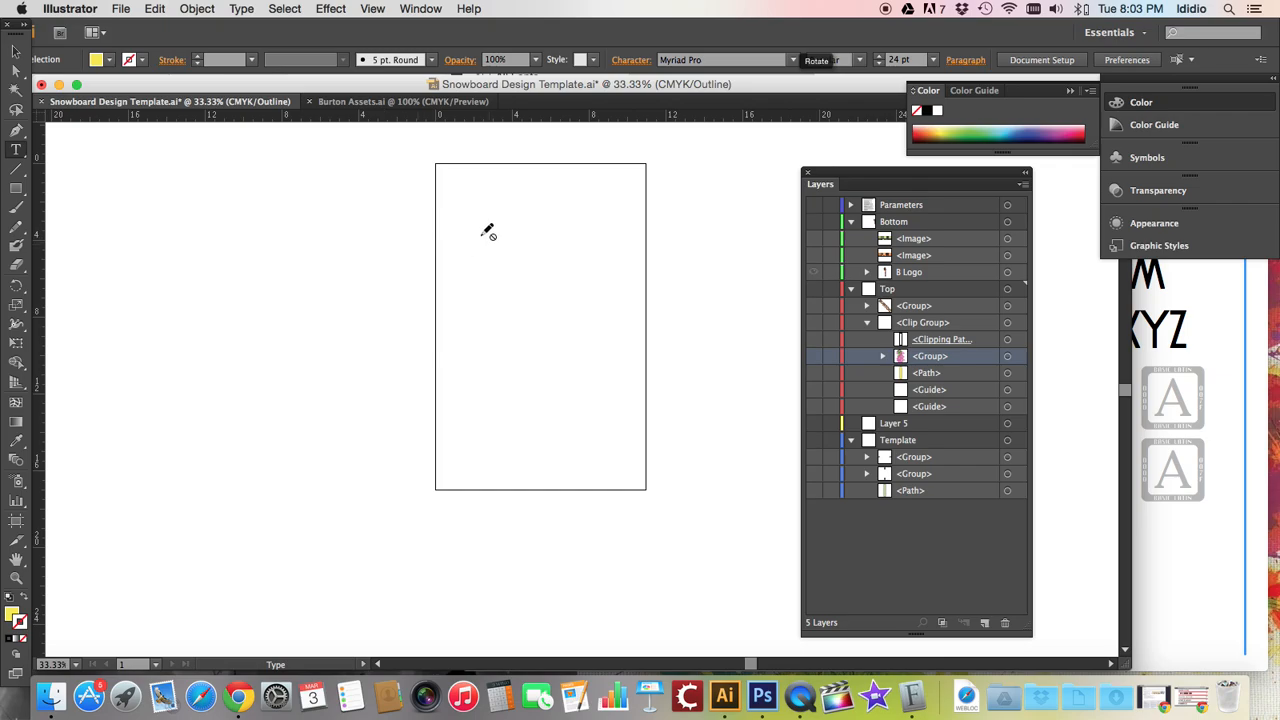
pyautogui.click(813, 205)
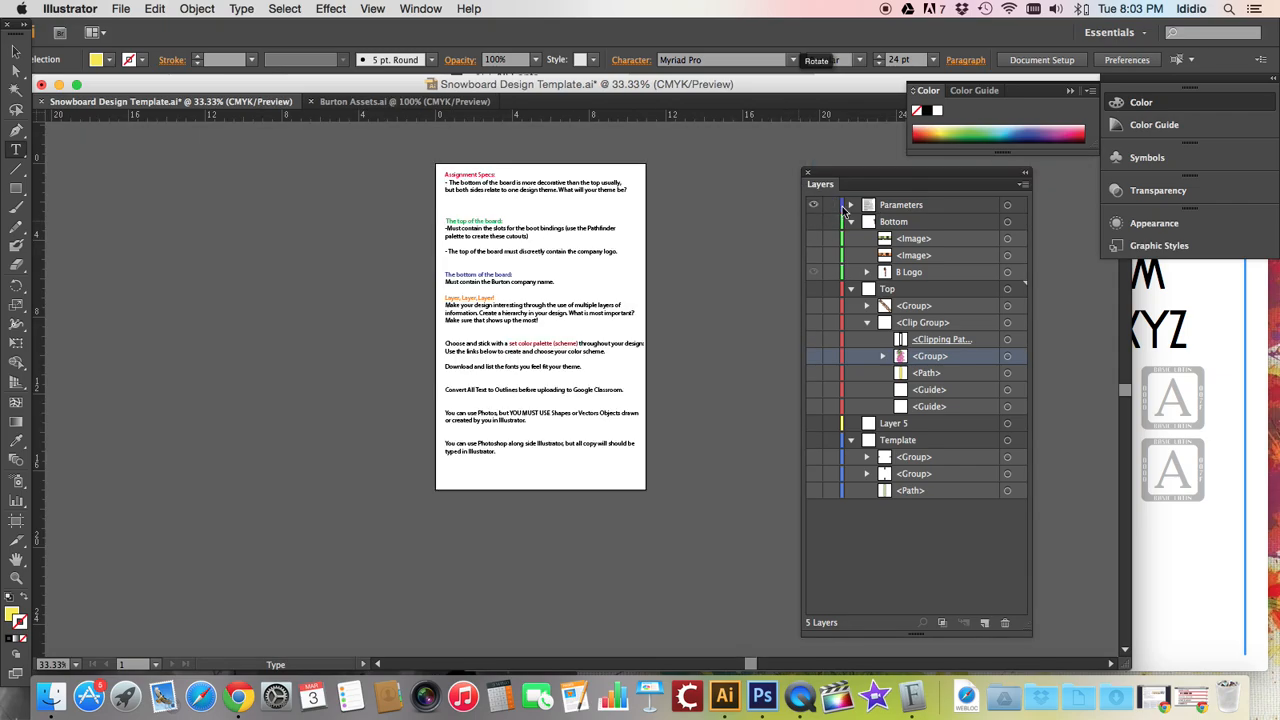
pyautogui.click(850, 205)
pyautogui.click(813, 221)
pyautogui.click(887, 205)
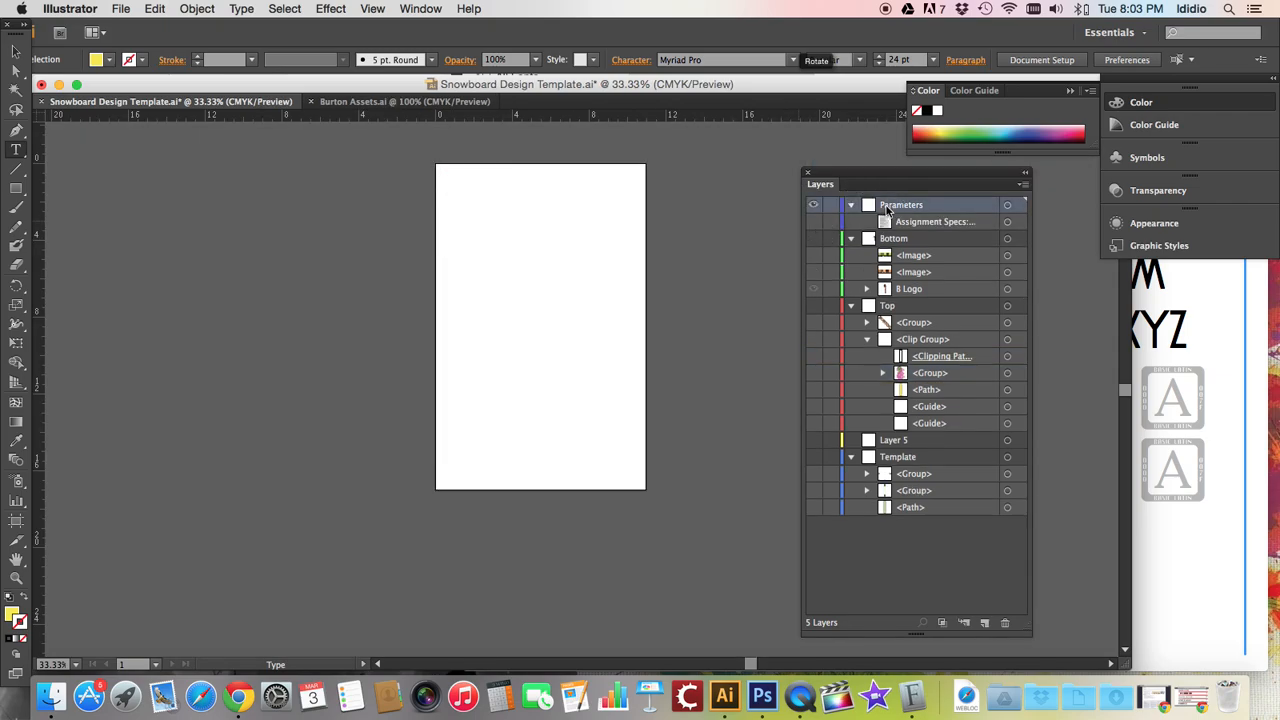
# Type the designer's full name as a text line on the page and correct a typo in it
pyautogui.click(469, 231)
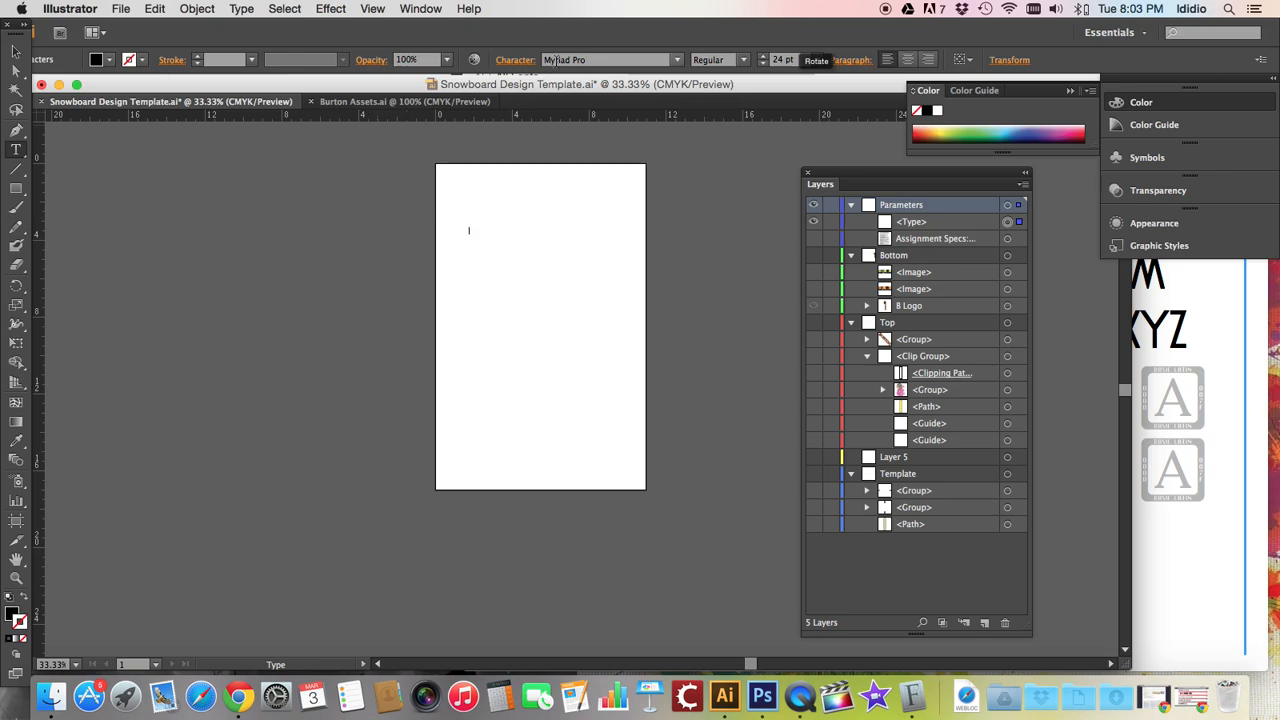
pyautogui.write('Lindsay Di')
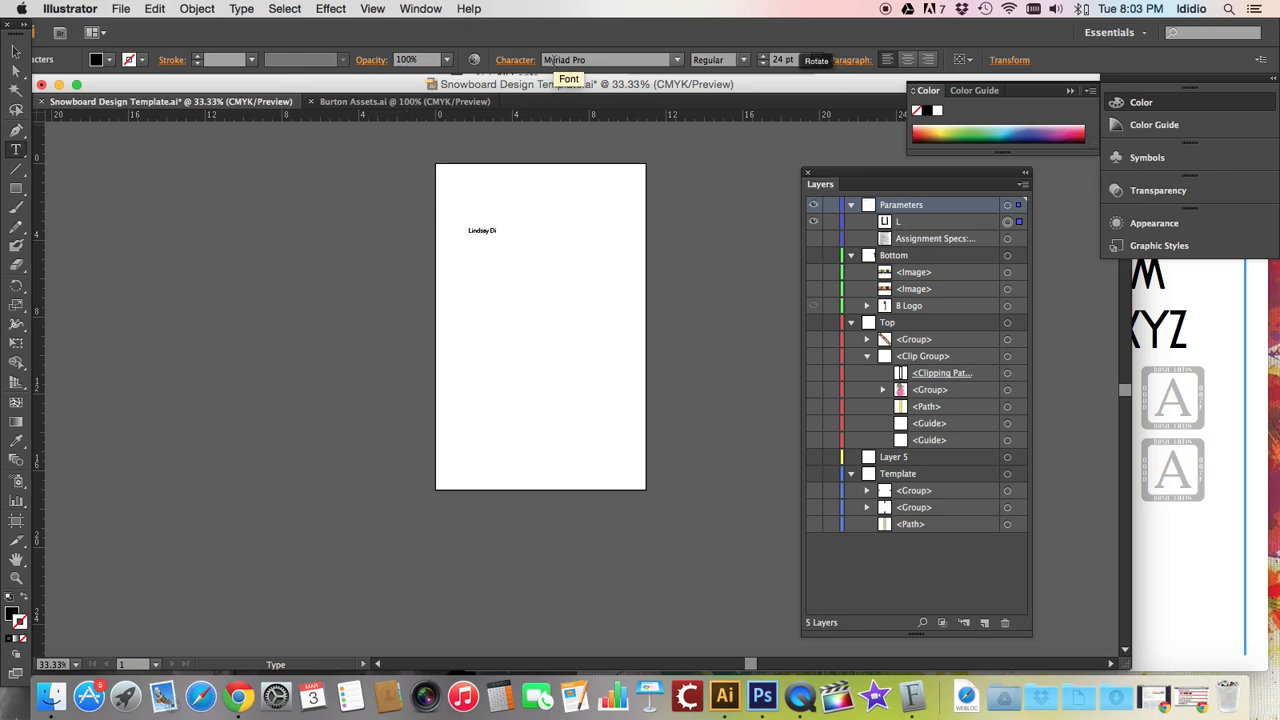
pyautogui.press('super+equal')
pyautogui.press('super+equal')
pyautogui.press('super+equal')
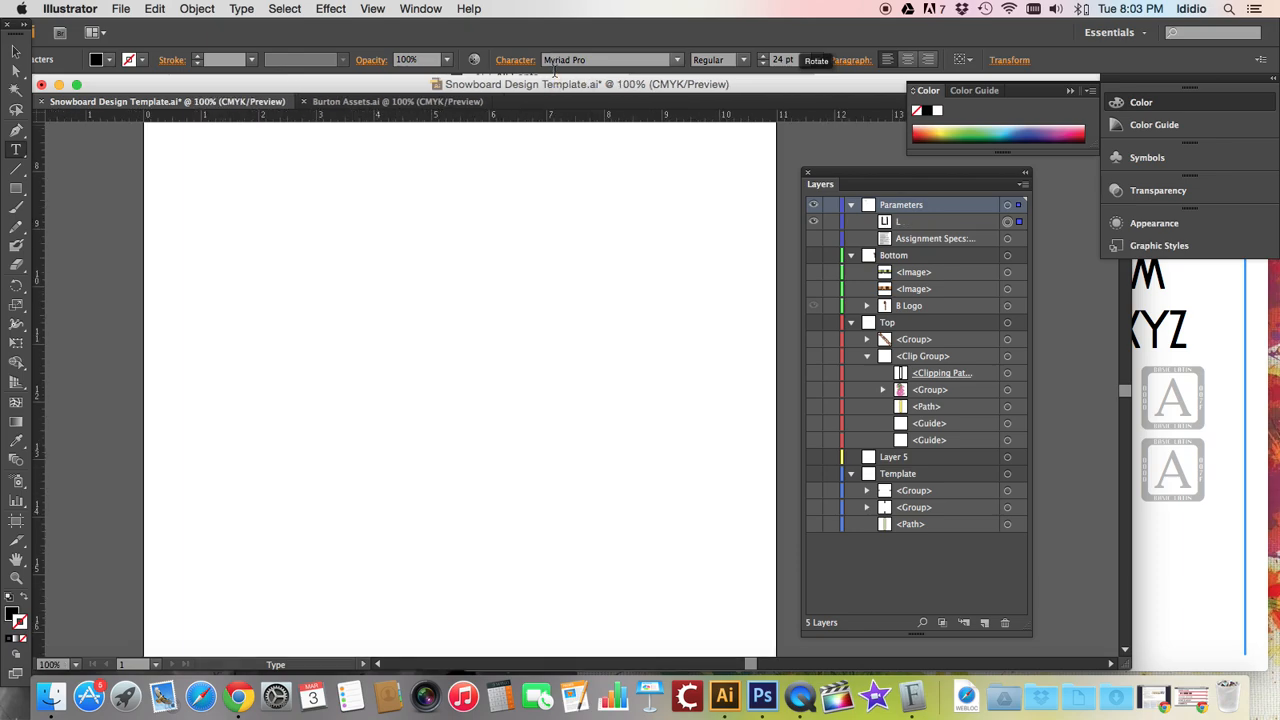
pyautogui.scroll(3, 509, 238)
pyautogui.hscroll(-4, 509, 238)
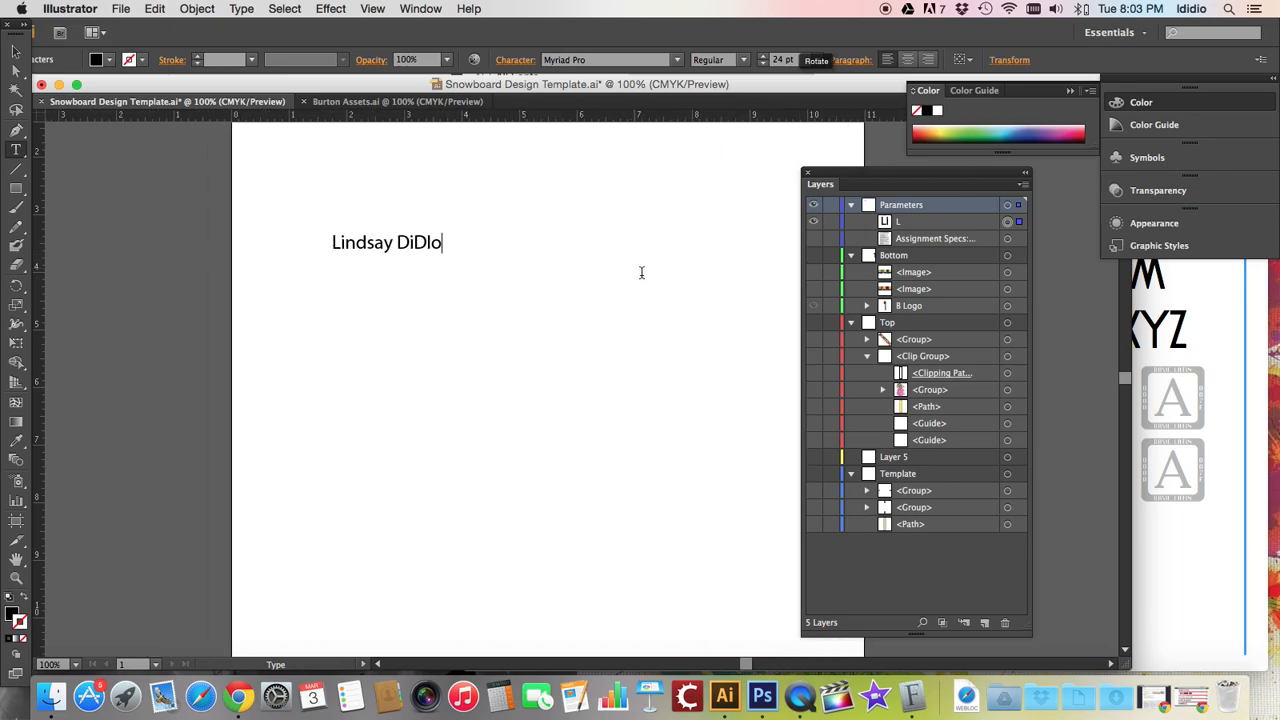
pyautogui.click(436, 242)
pyautogui.press('BackSpace')
pyautogui.write('i')
# Select the name text and set its font to Atlantic Cruise
pyautogui.click(1208, 408)
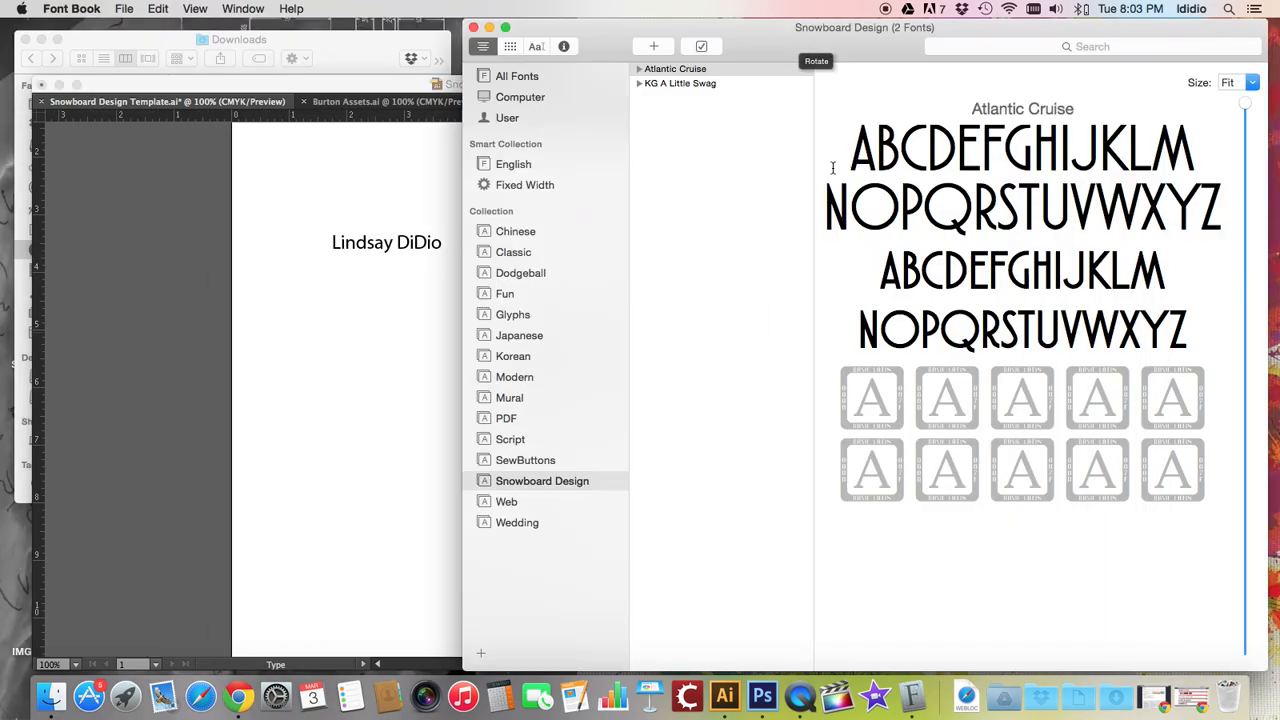
pyautogui.click(372, 335)
pyautogui.tripleClick(352, 242)
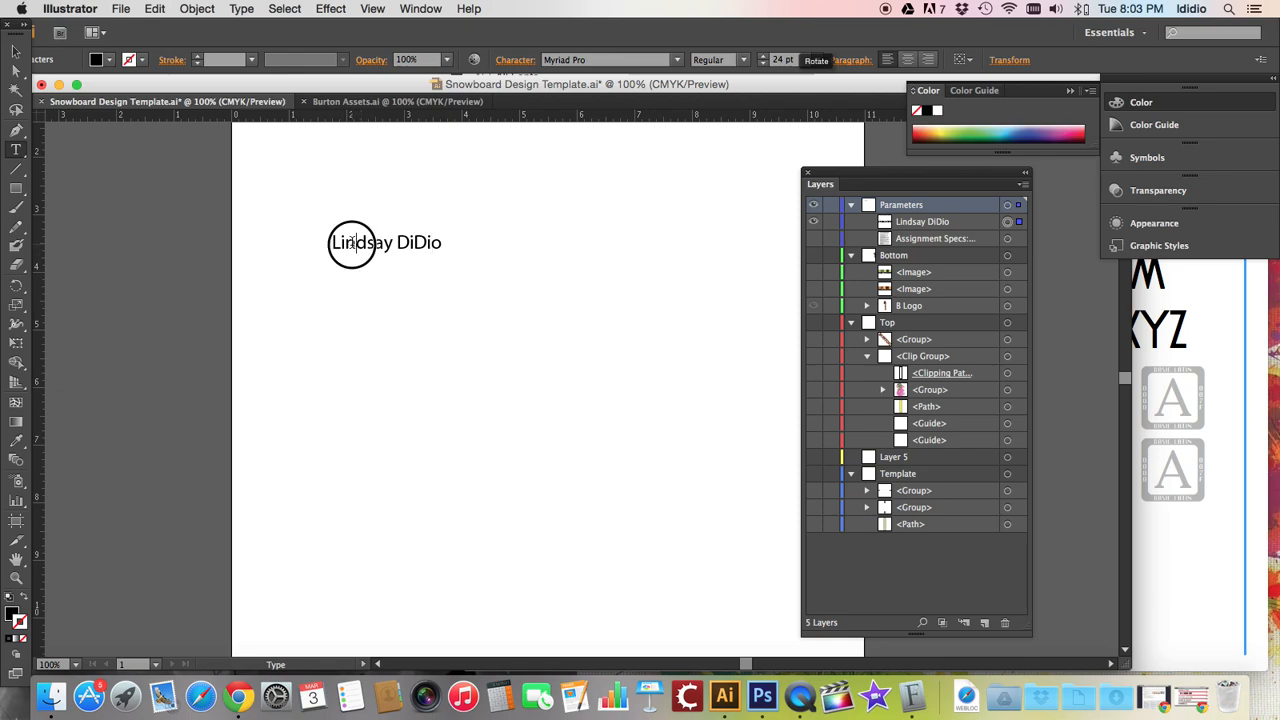
pyautogui.click(575, 60)
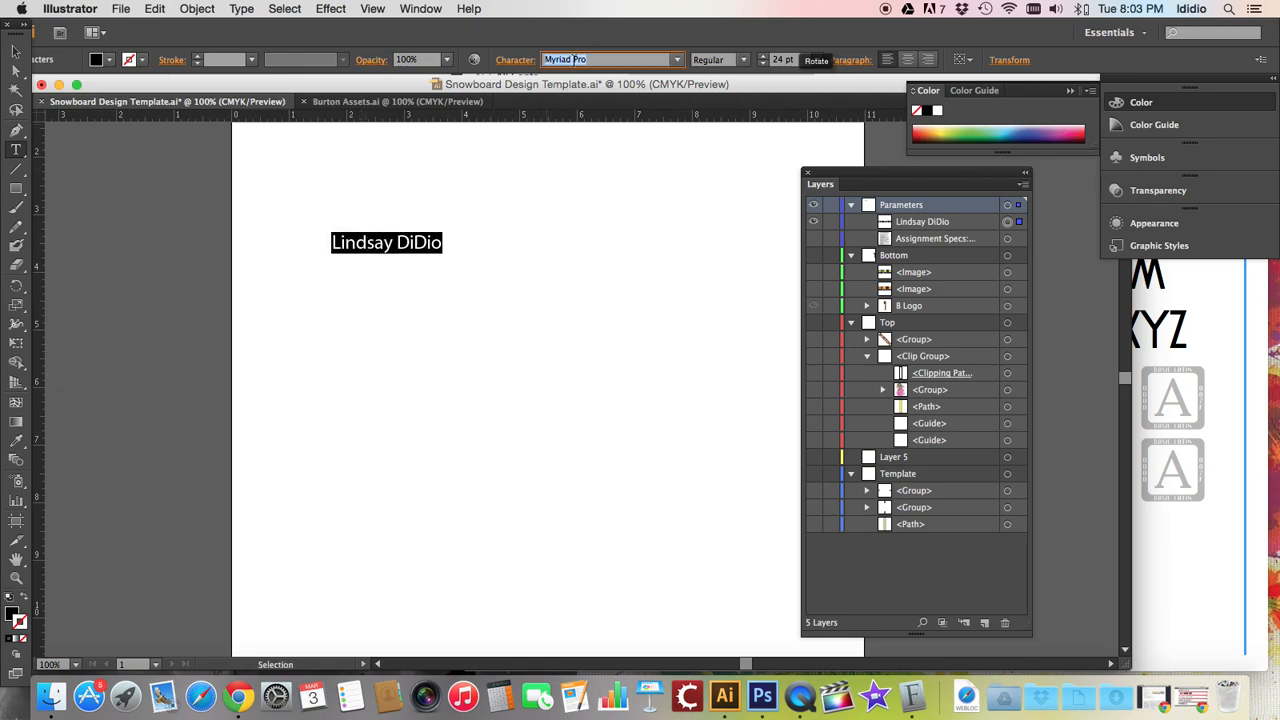
pyautogui.write('Atlantic Cruise')
pyautogui.press('Return')
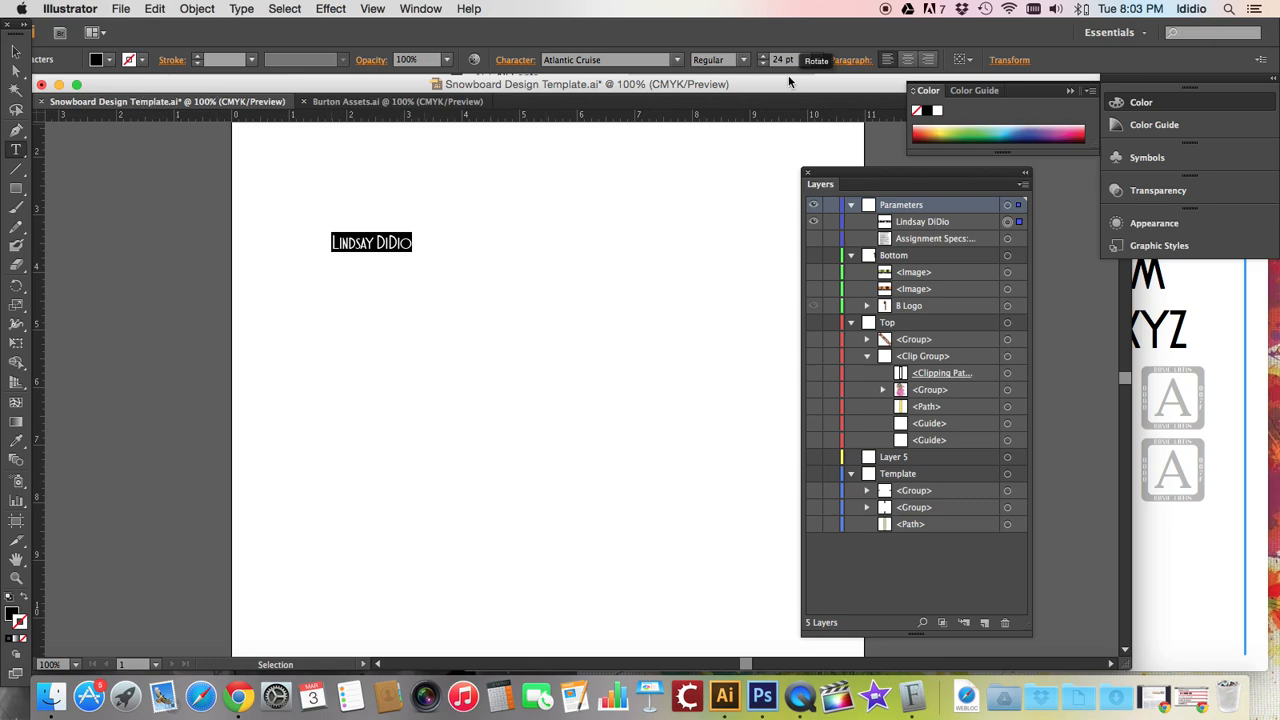
# Increase the name's font size to 77 pt
pyautogui.click(766, 57)
pyautogui.click(766, 57)
pyautogui.click(766, 57)
pyautogui.click(766, 57)
pyautogui.click(766, 57)
pyautogui.click(766, 57)
pyautogui.click(766, 57)
pyautogui.click(766, 57)
# Change the name's font to KG A Little Swag
pyautogui.click(1156, 340)
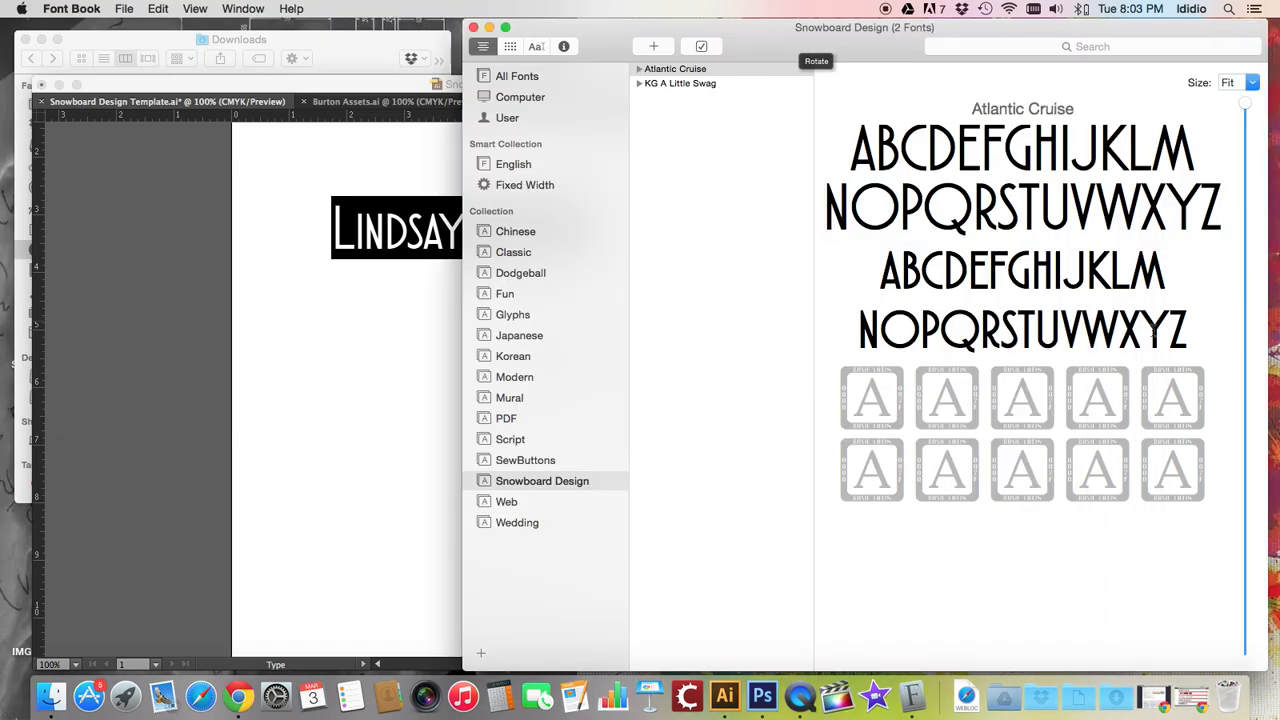
pyautogui.click(330, 345)
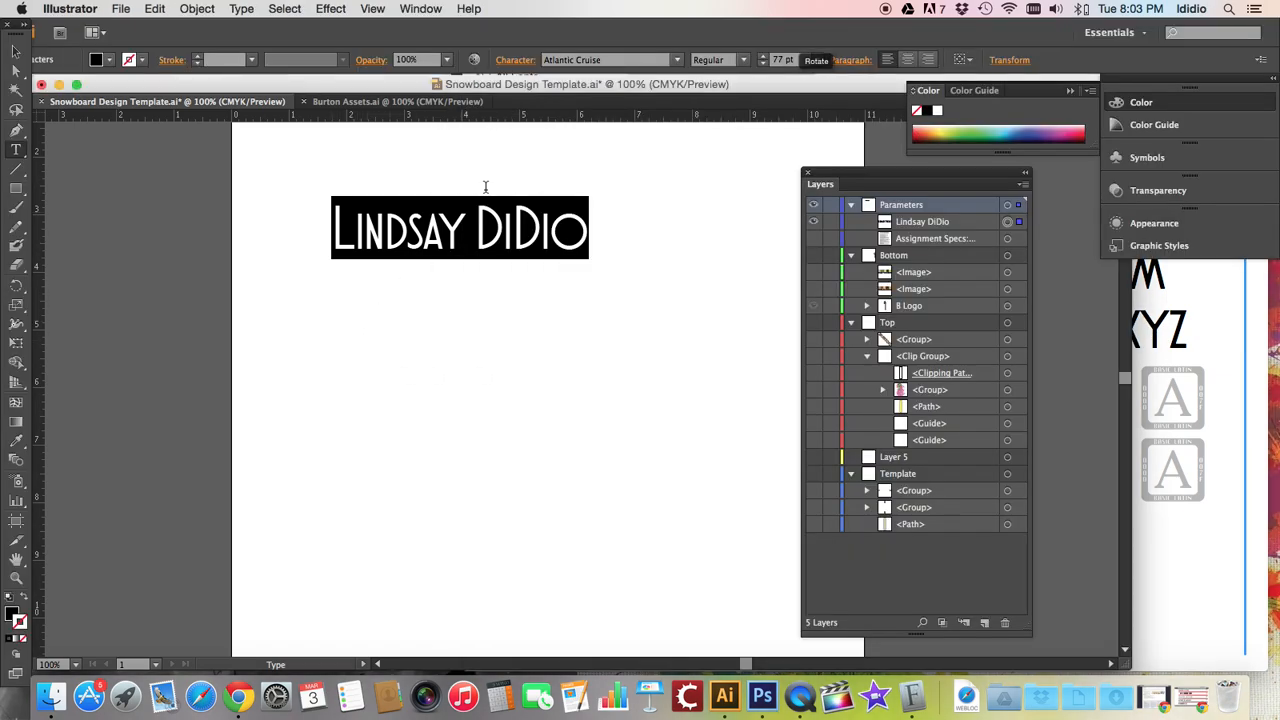
pyautogui.click(606, 60)
pyautogui.write('KG A Little Swag')
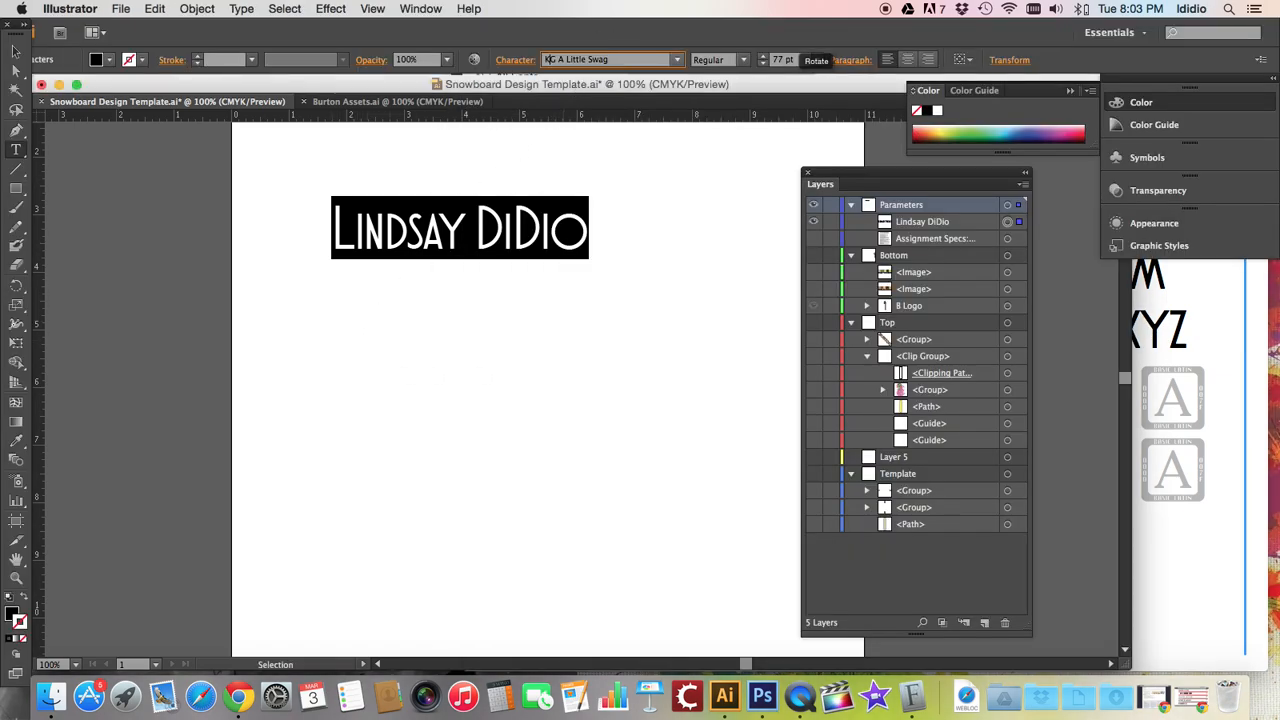
pyautogui.press('Return')
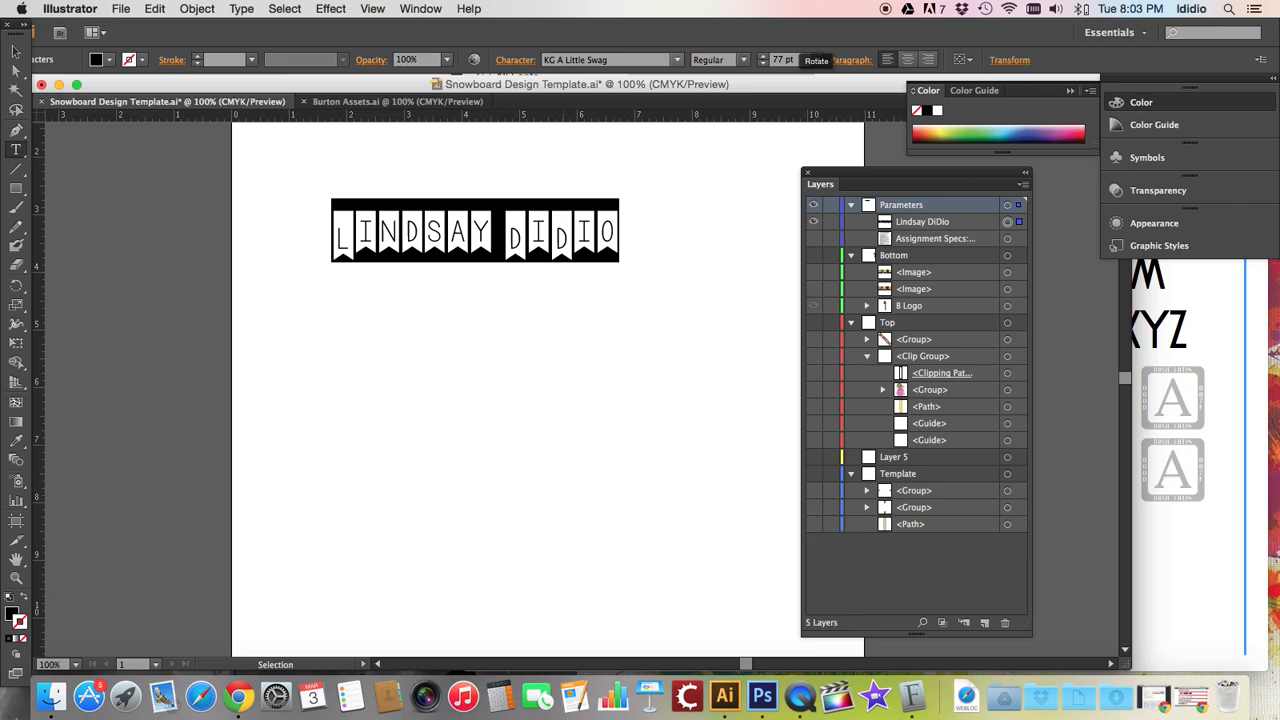
# Set the name's fill color to CMYK Magenta
pyautogui.click(716, 275)
pyautogui.click(96, 60)
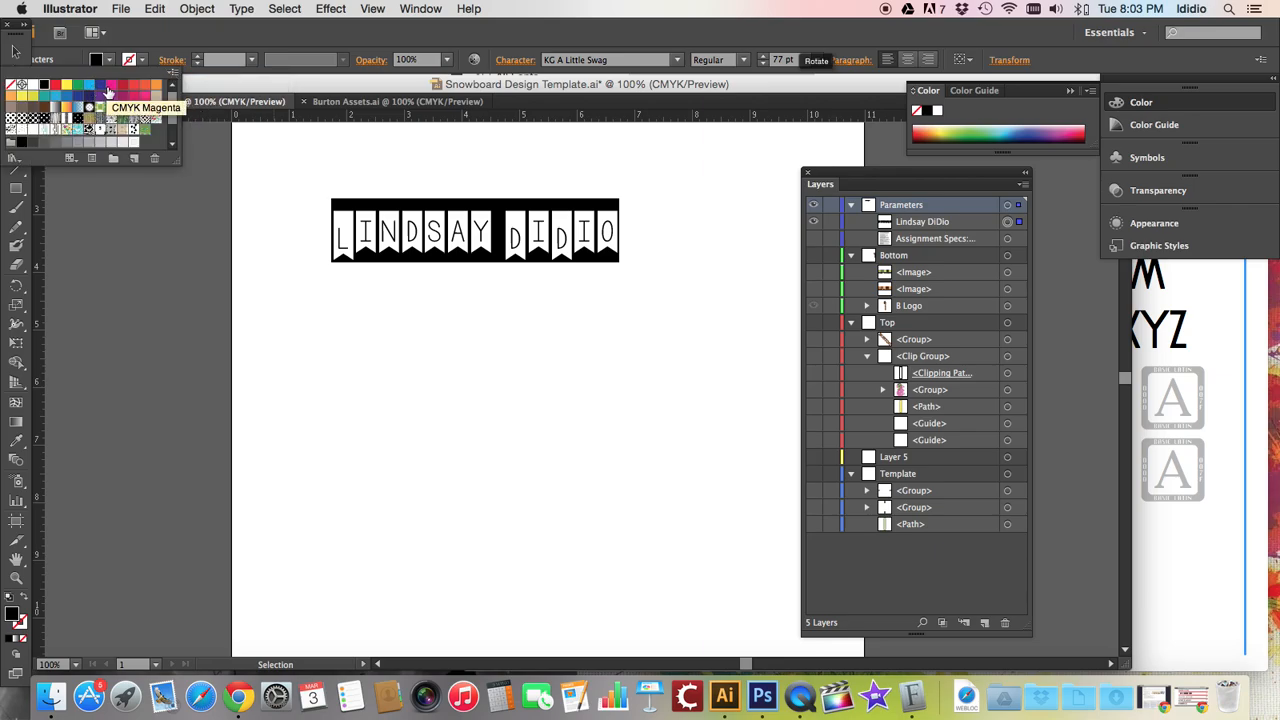
pyautogui.click(108, 92)
pyautogui.click(392, 220)
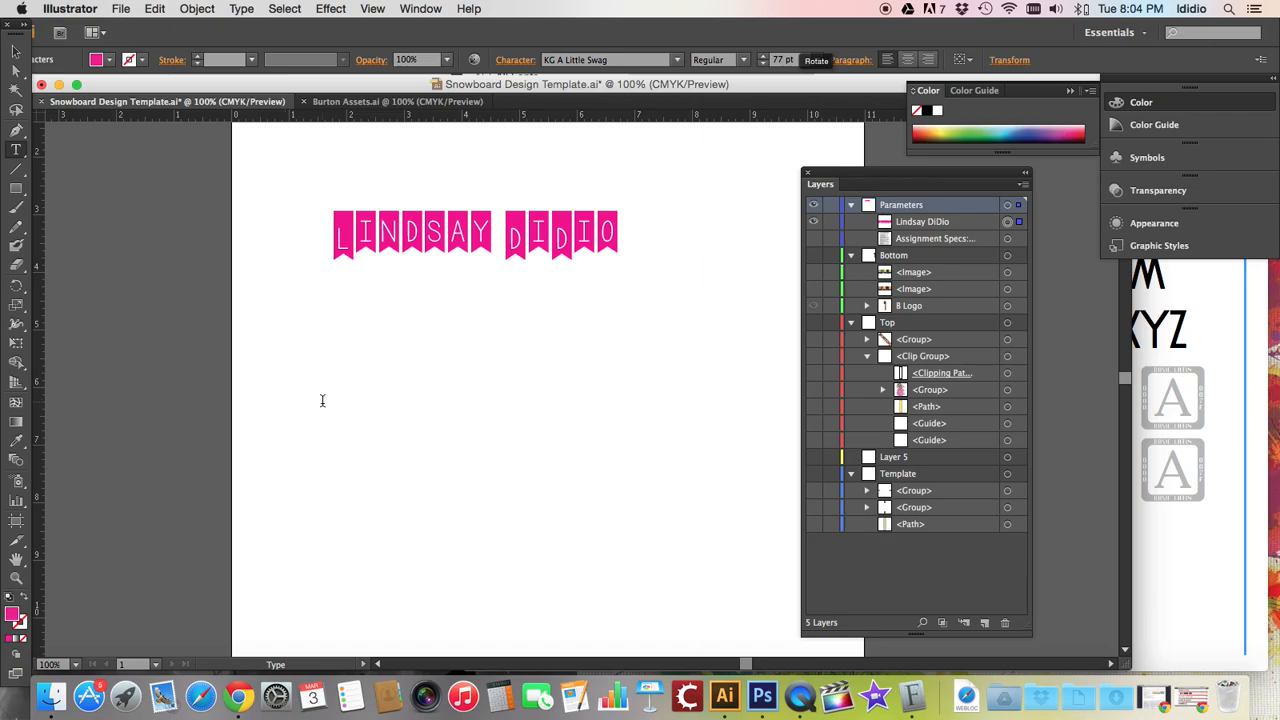
pyautogui.press('Escape')
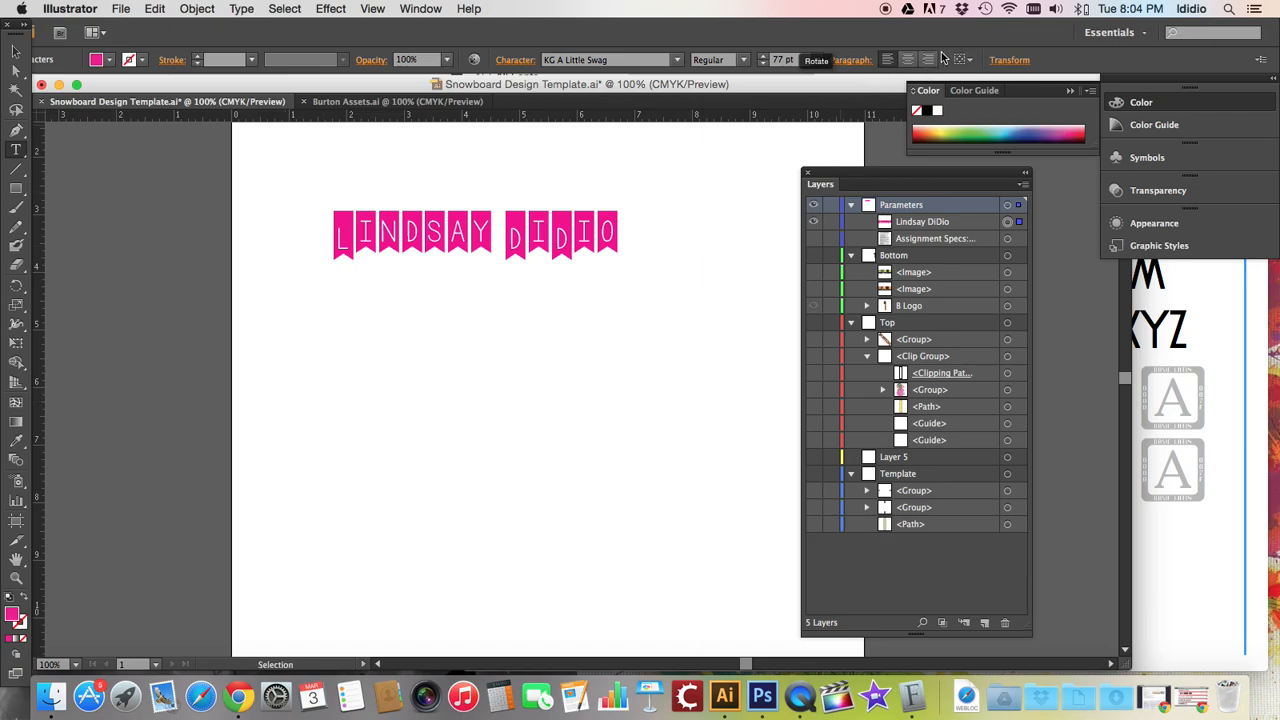